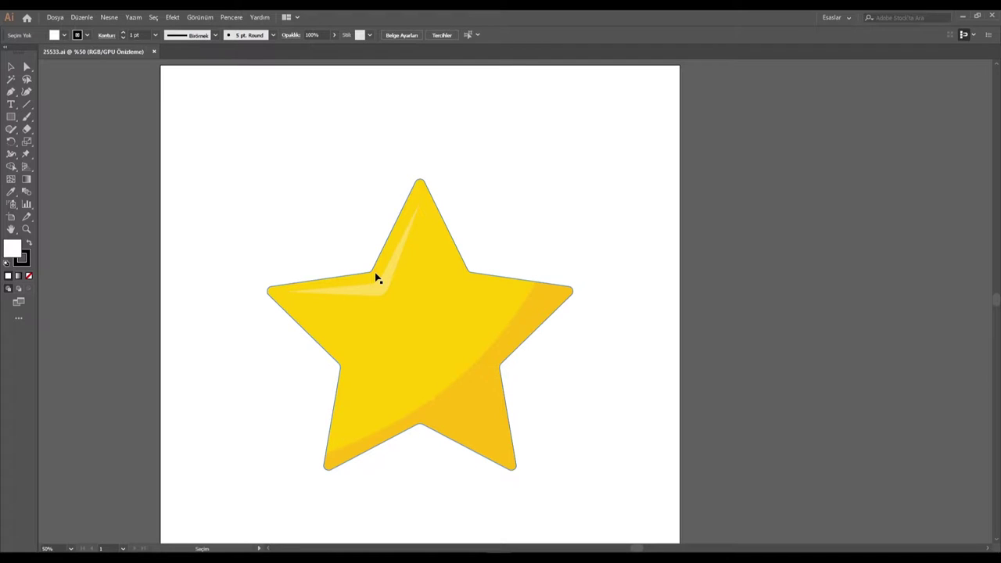
# - Show the Layers panel with the star file's Object layer and its group
pyautogui.press('F7')
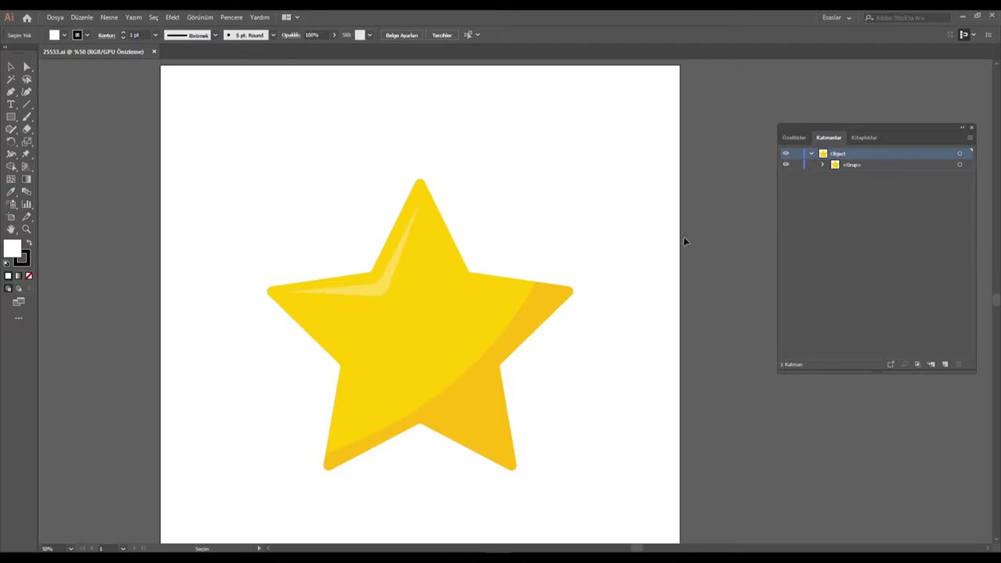
# - Expand the star's group, then test-drag the highlight, main shape and orange swoosh apart
pyautogui.click(821, 164)
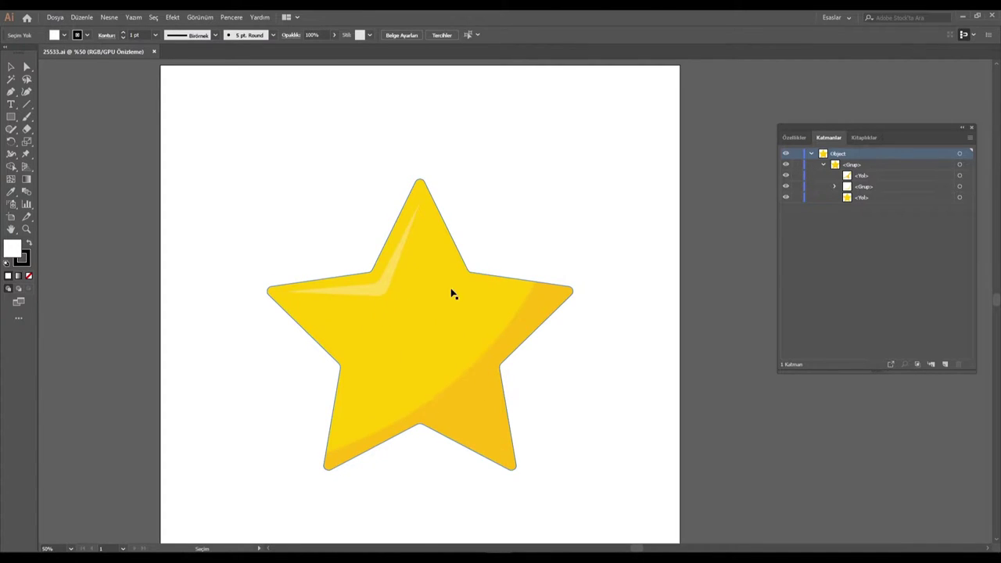
pyautogui.doubleClick(383, 290)
pyautogui.moveTo(384, 290); pyautogui.dragTo(329, 223)
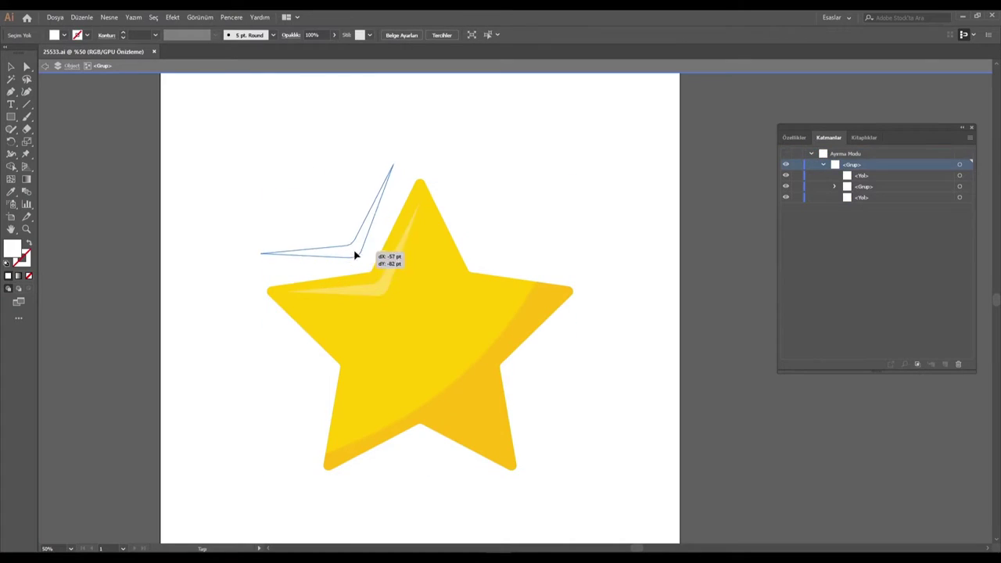
pyautogui.doubleClick(427, 331)
pyautogui.moveTo(427, 330); pyautogui.dragTo(372, 366)
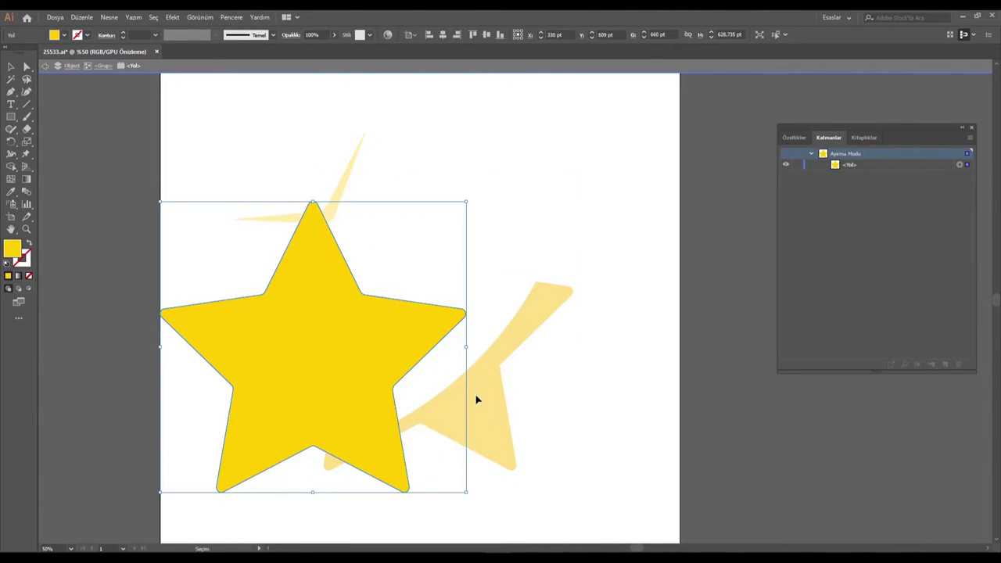
pyautogui.doubleClick(473, 402)
pyautogui.doubleClick(472, 405)
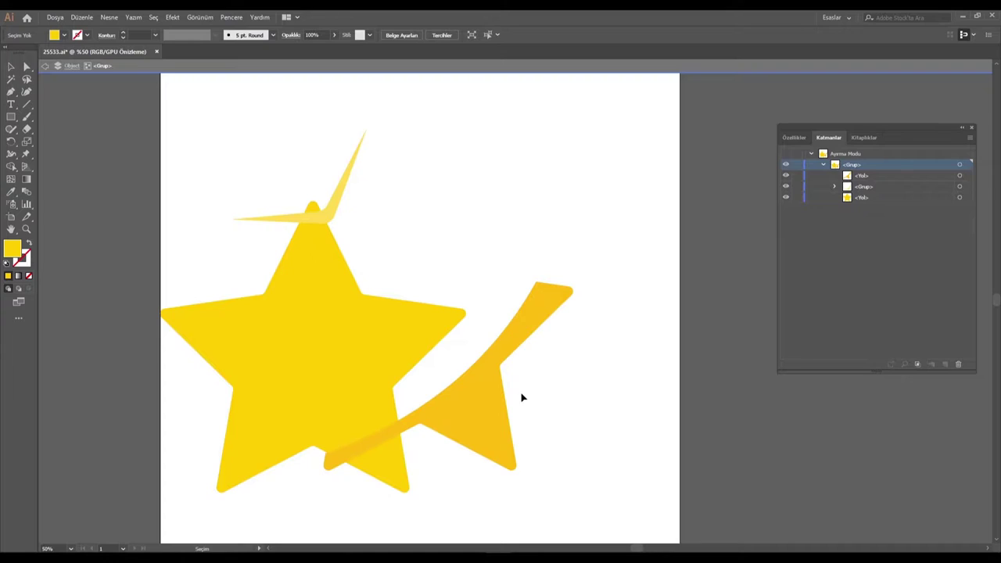
pyautogui.moveTo(477, 400); pyautogui.dragTo(565, 340)
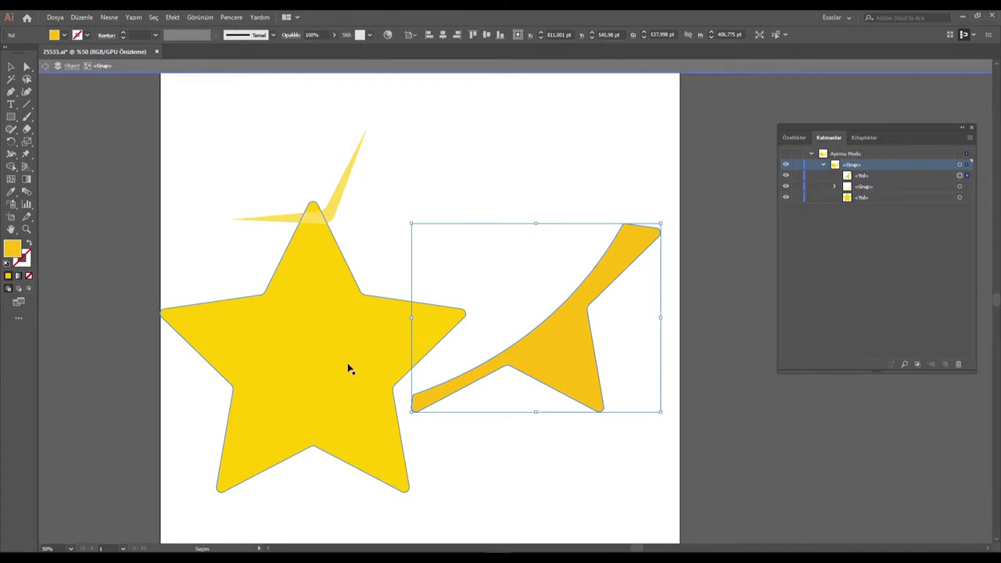
# - Undo the test moves and leave isolation mode with the Selection tool active
pyautogui.hotkey('ctrl', 'z')
pyautogui.hotkey('ctrl', 'z')
pyautogui.press('v')
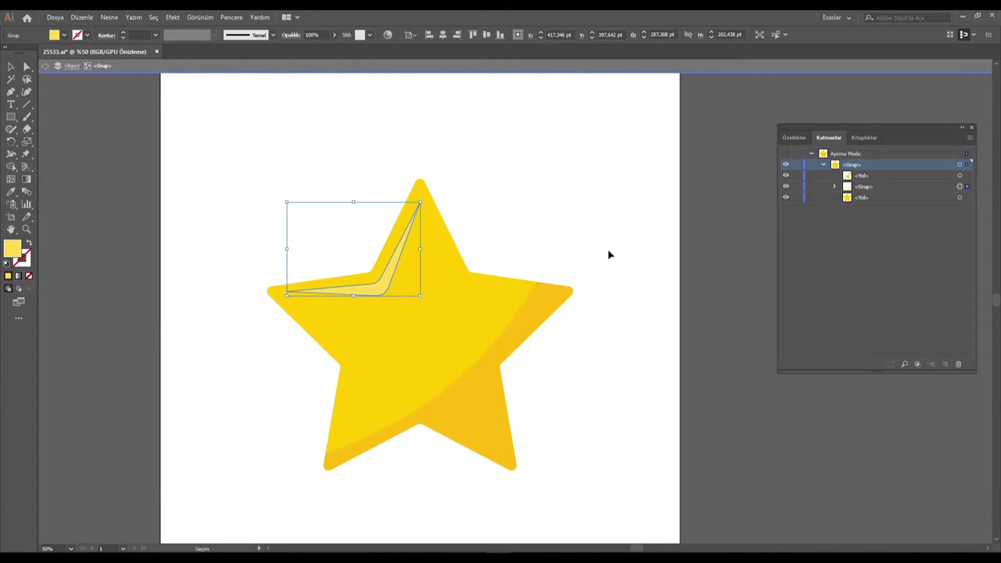
pyautogui.press('a')
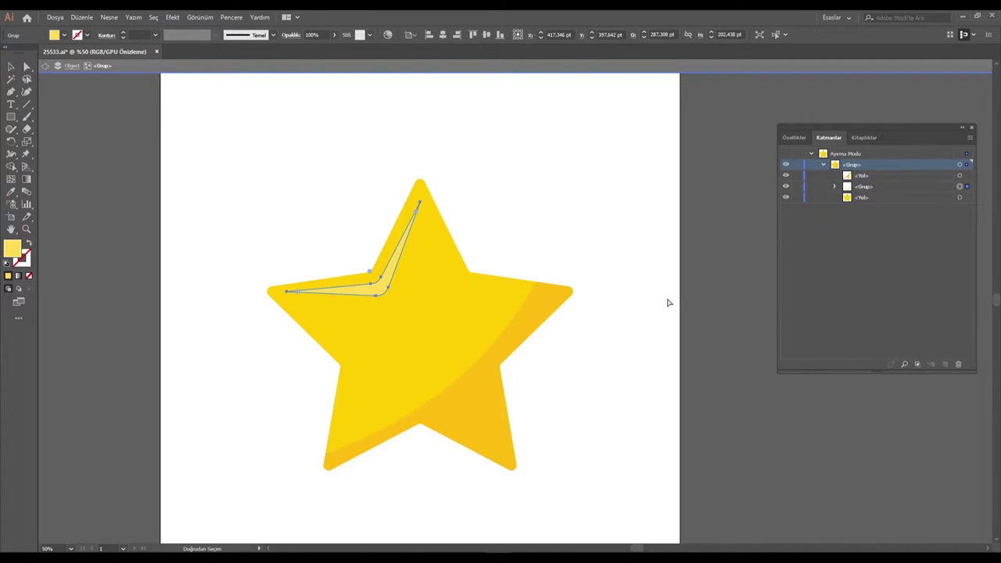
pyautogui.doubleClick(570, 216)
pyautogui.press('v')
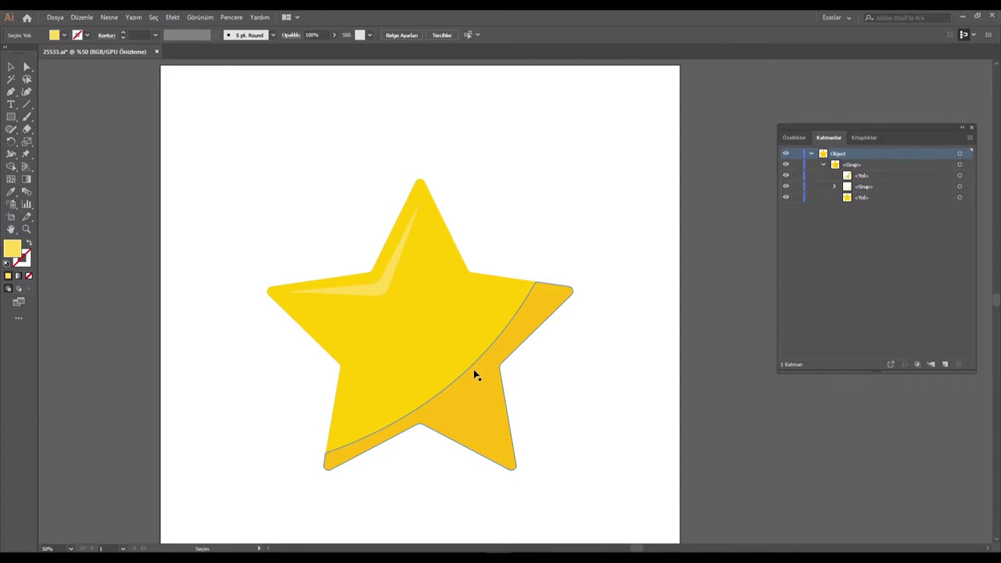
# - Apply Release to Layers (Sequence) to the star's <Grup> from the Layers panel menu
pyautogui.click(823, 165)
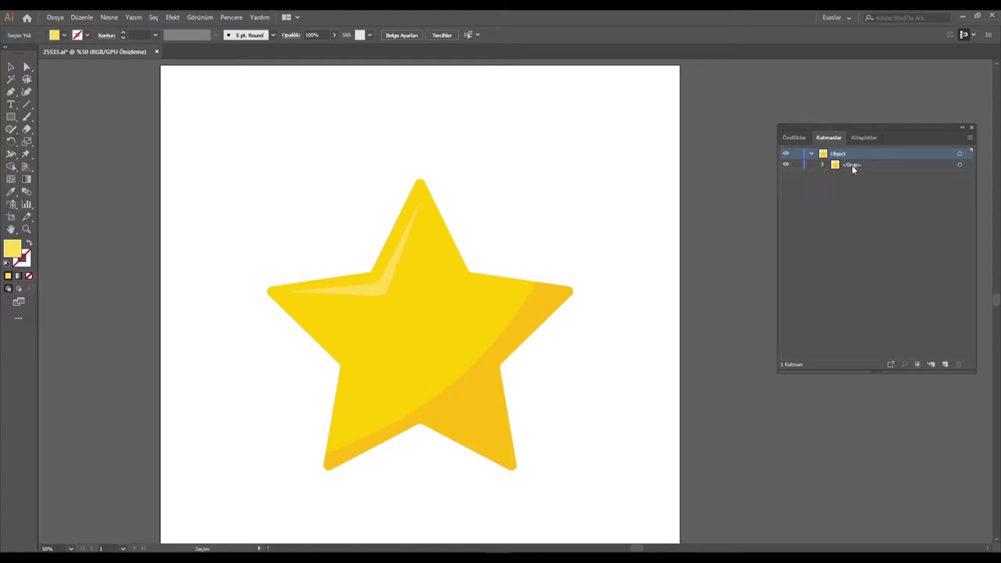
pyautogui.click(851, 165)
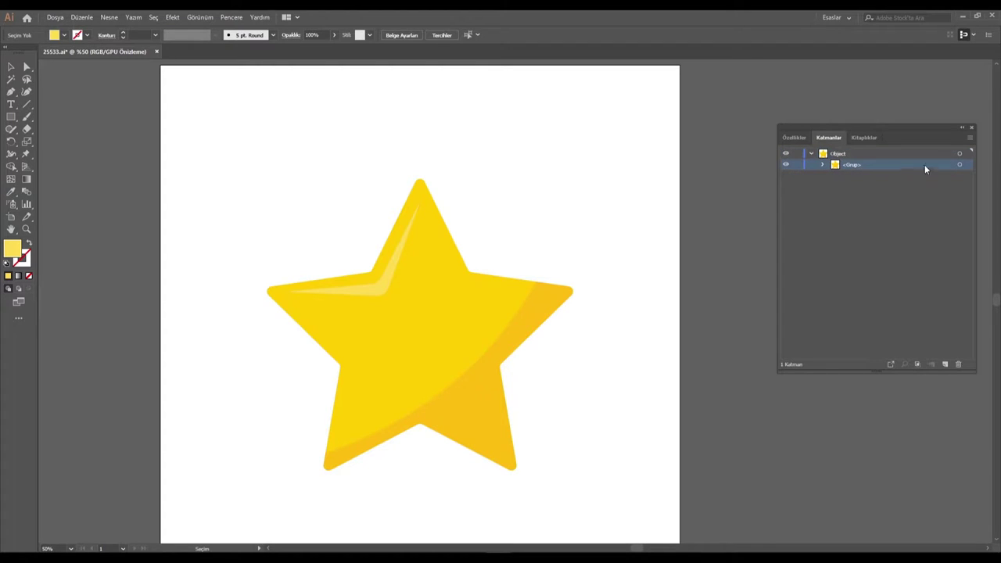
pyautogui.click(970, 139)
pyautogui.click(971, 139)
pyautogui.click(969, 138)
pyautogui.click(814, 207)
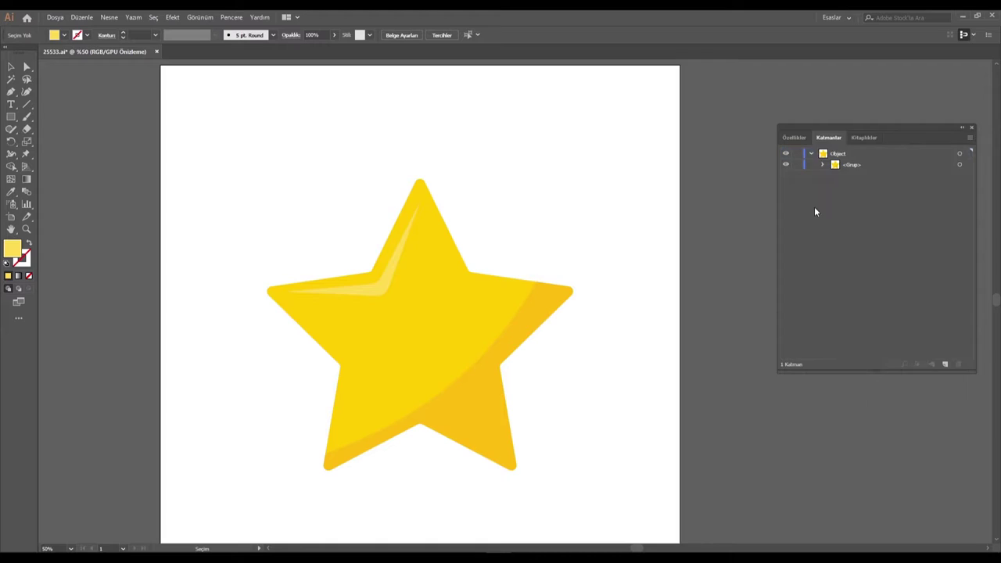
pyautogui.click(850, 164)
pyautogui.click(970, 137)
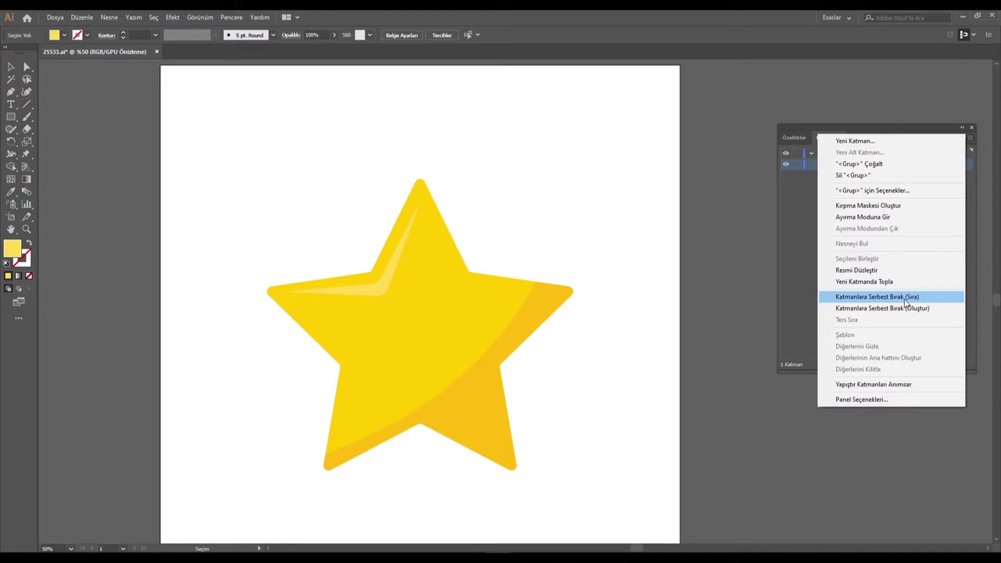
pyautogui.click(905, 301)
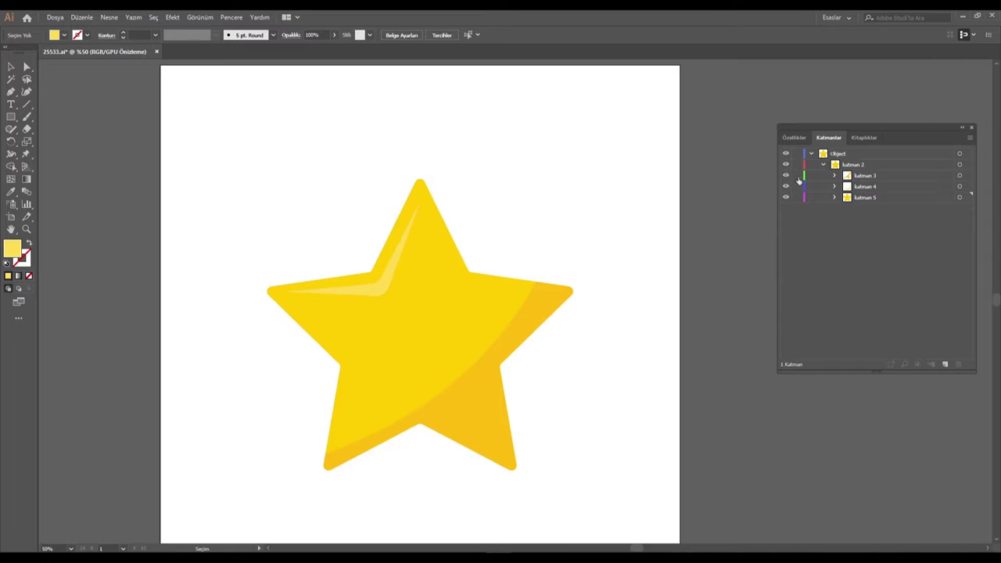
# - Select sublayers katman 3, 4 and 5 together in the Layers panel
pyautogui.moveTo(864, 218); pyautogui.dragTo(863, 175)
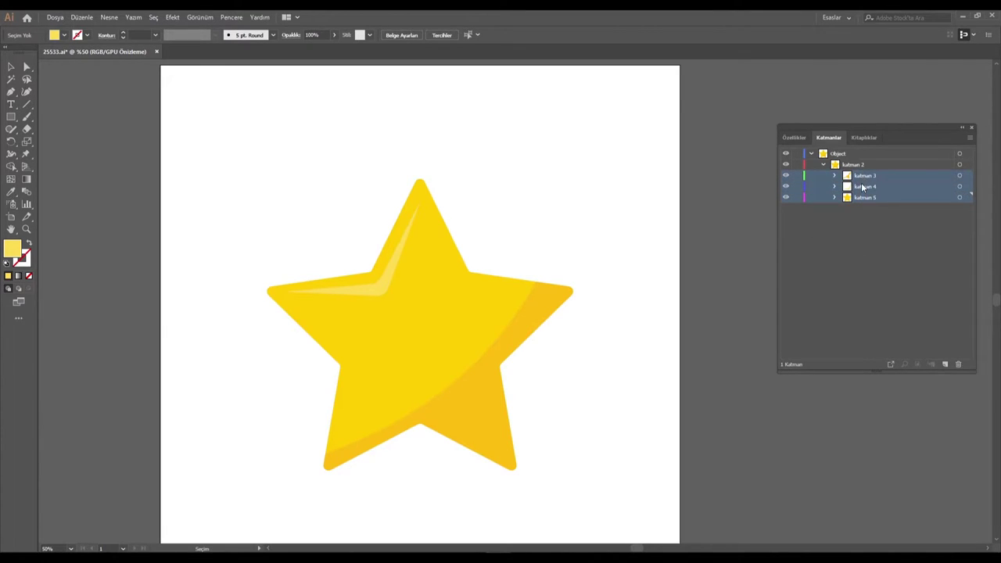
pyautogui.click(866, 233)
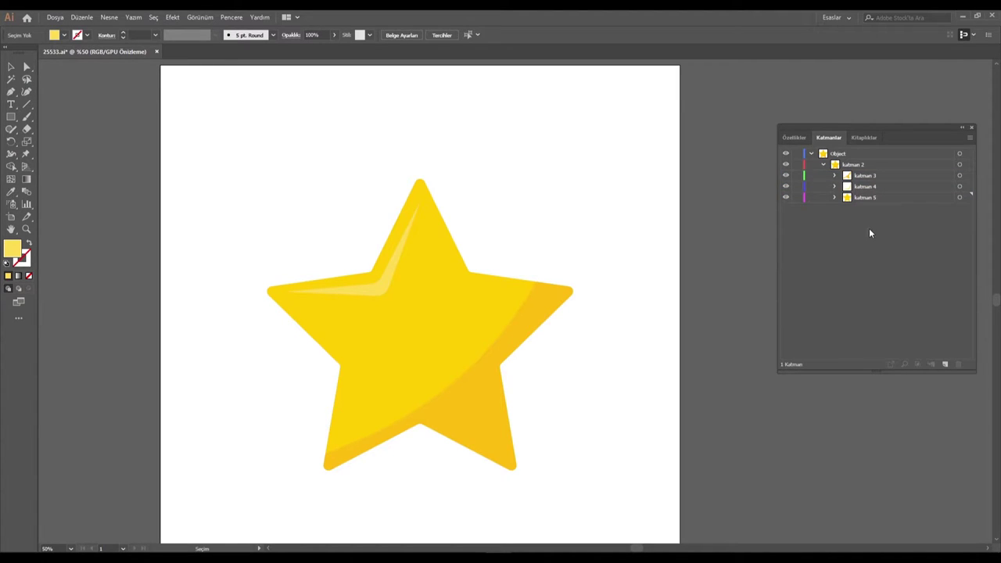
pyautogui.moveTo(864, 218); pyautogui.dragTo(864, 175)
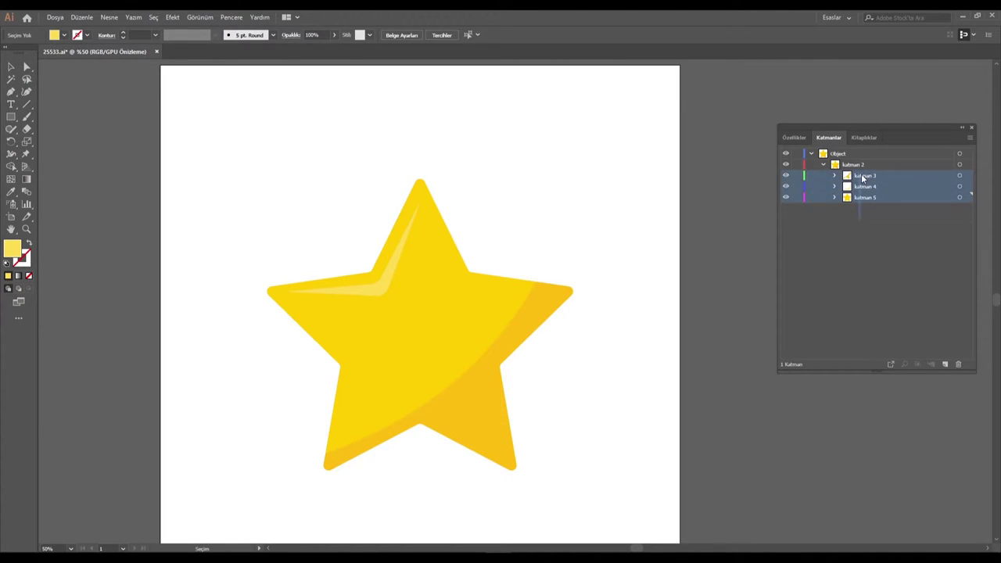
pyautogui.click(860, 235)
pyautogui.click(866, 176)
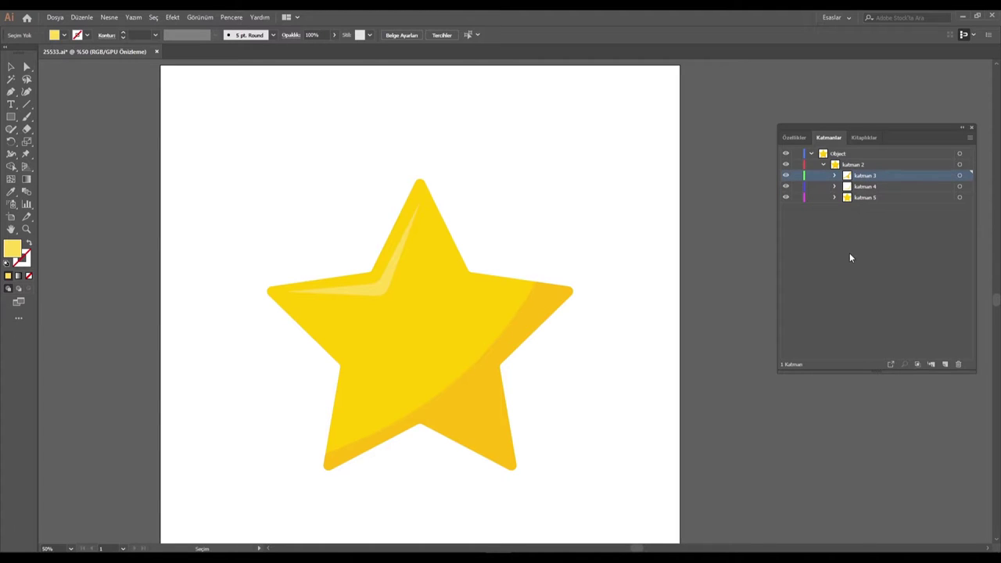
pyautogui.keyDown('shift'); pyautogui.click(863, 197); pyautogui.keyUp('shift')
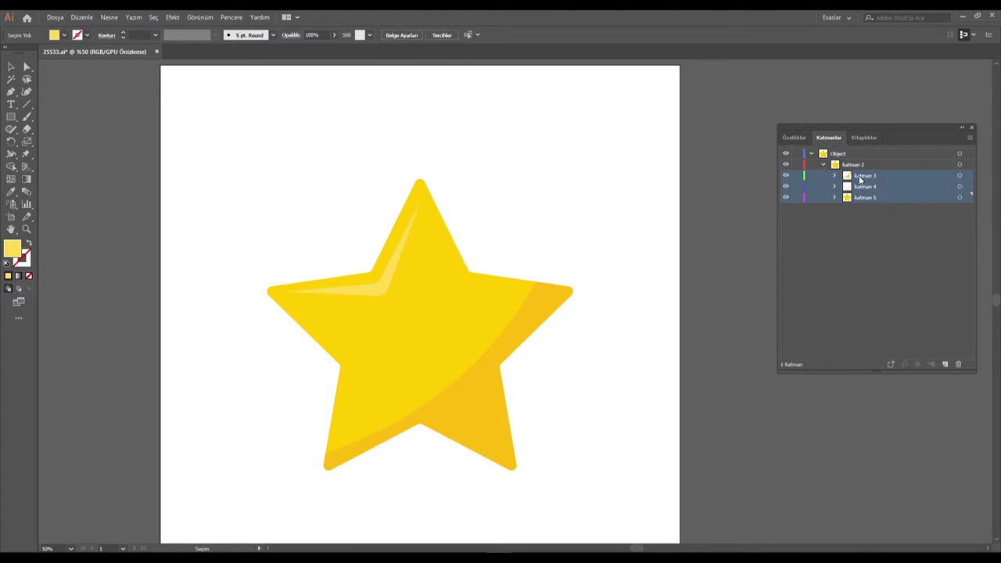
# - Make katman 3–5 top-level layers and delete the Object layer with its sublayer
pyautogui.moveTo(865, 177); pyautogui.dragTo(852, 150)
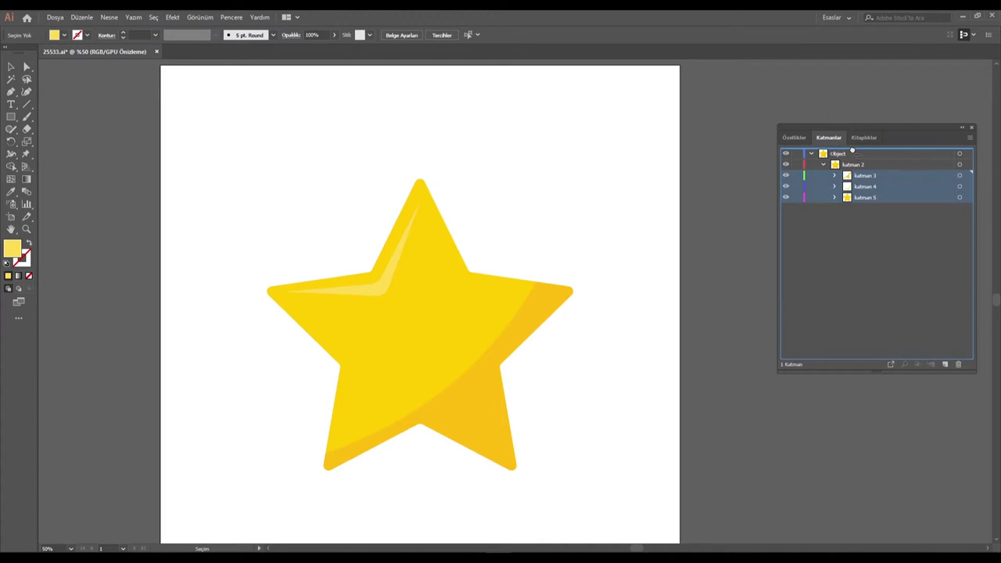
pyautogui.moveTo(852, 151); pyautogui.dragTo(853, 159)
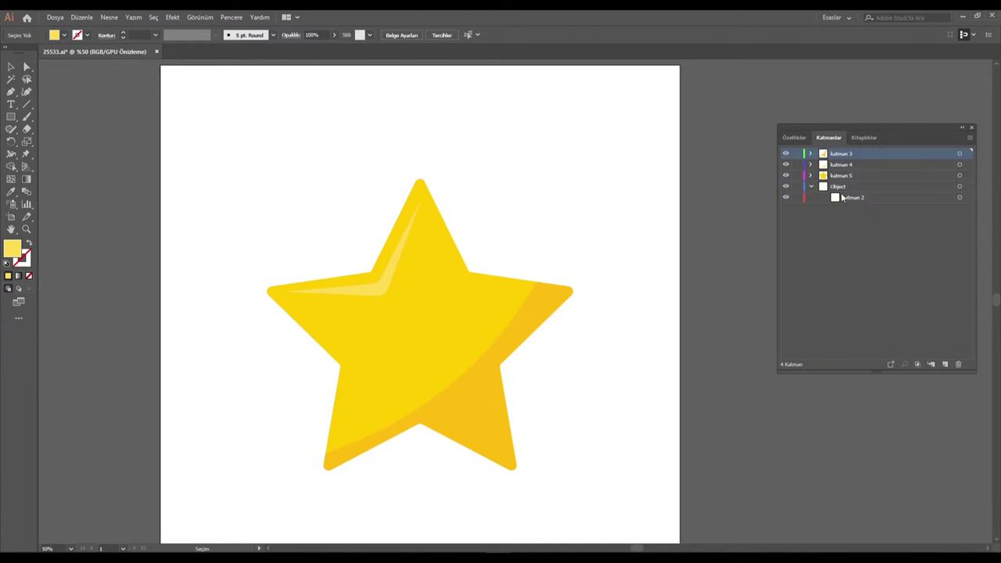
pyautogui.click(834, 188)
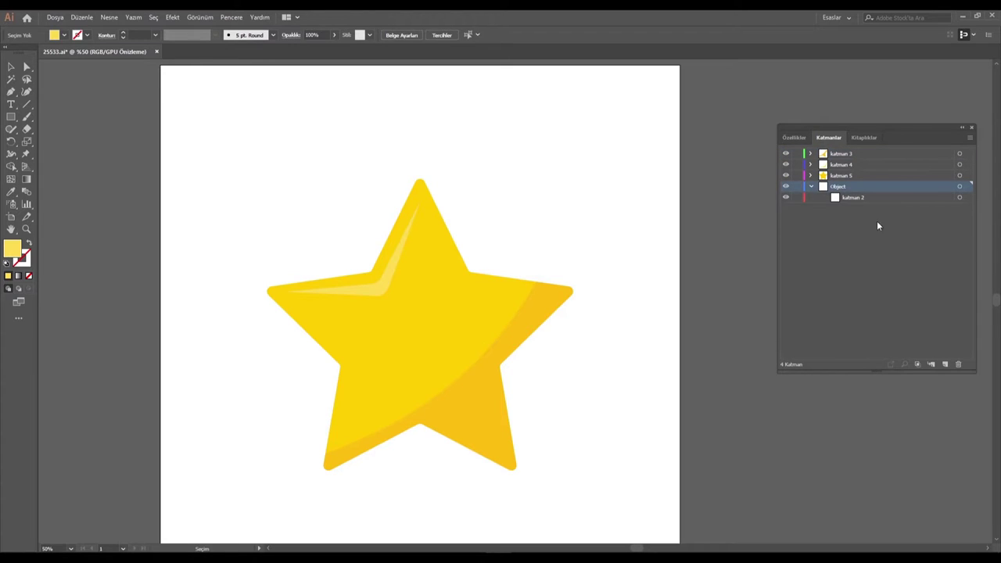
pyautogui.click(959, 365)
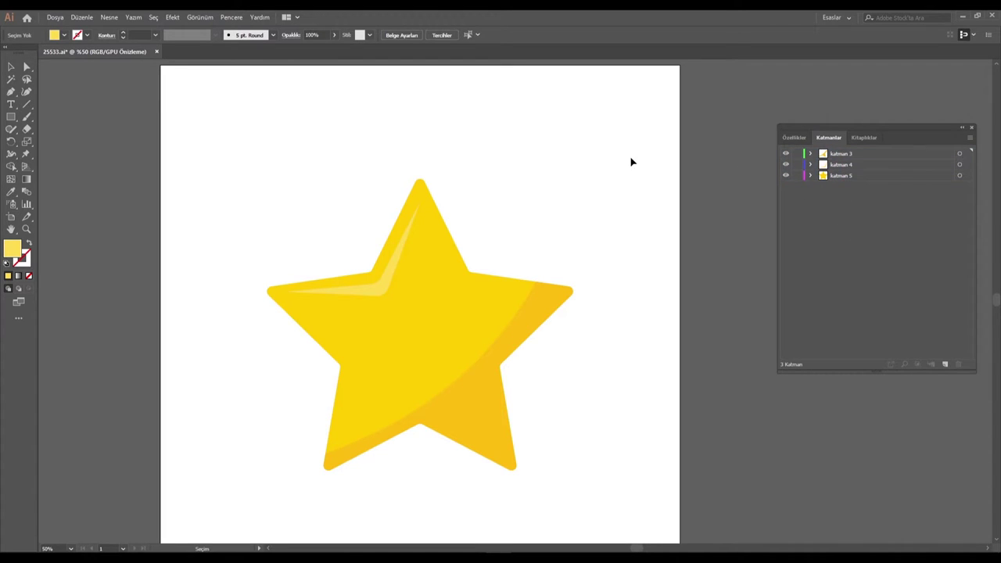
# - Save the star as sonyıldız.ai with default Illustrator options, then switch to After Effects
pyautogui.click(55, 17)
pyautogui.click(86, 112)
pyautogui.write('sonyıldız')
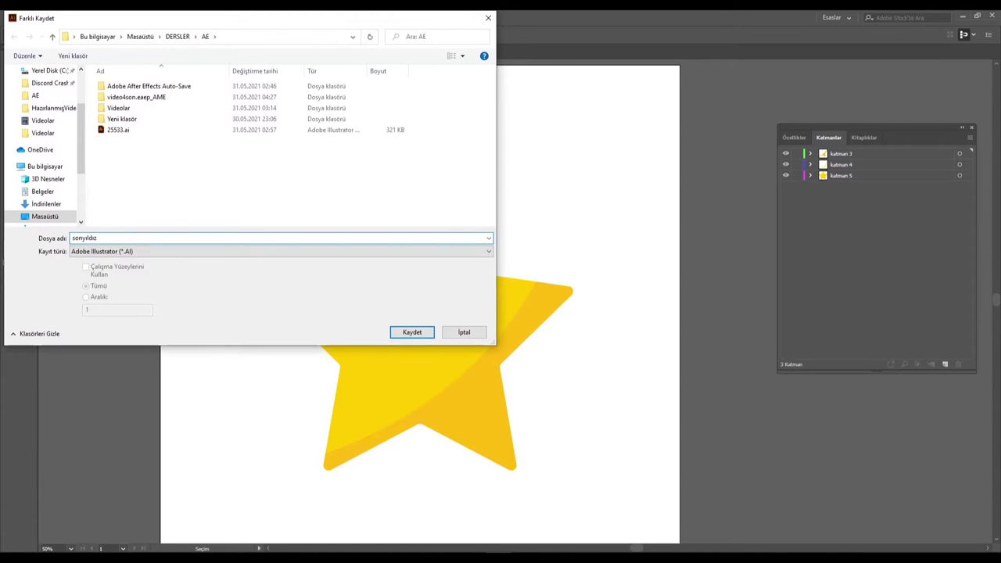
pyautogui.press('Return')
pyautogui.click(585, 432)
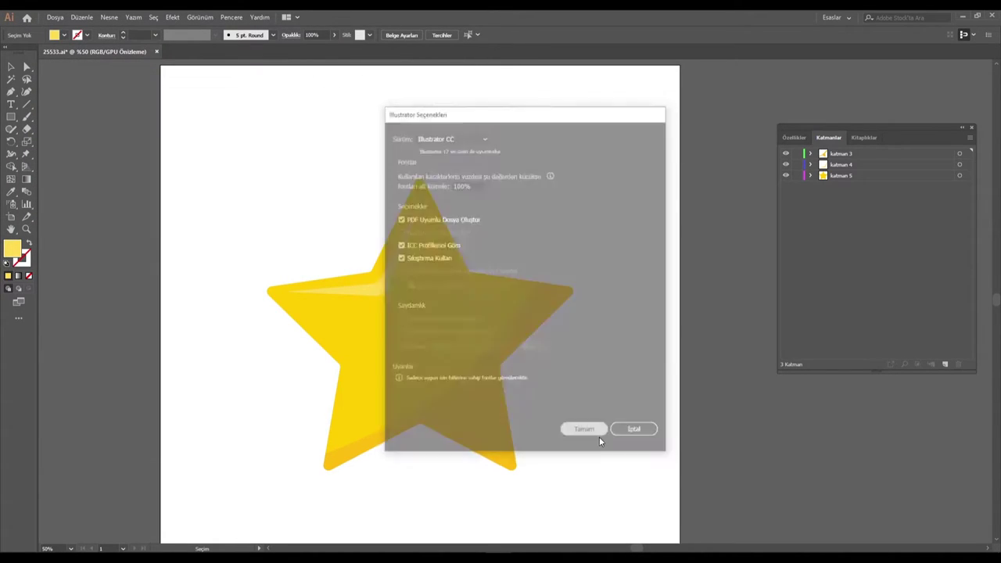
pyautogui.moveTo(523, 558)
pyautogui.click(523, 512)
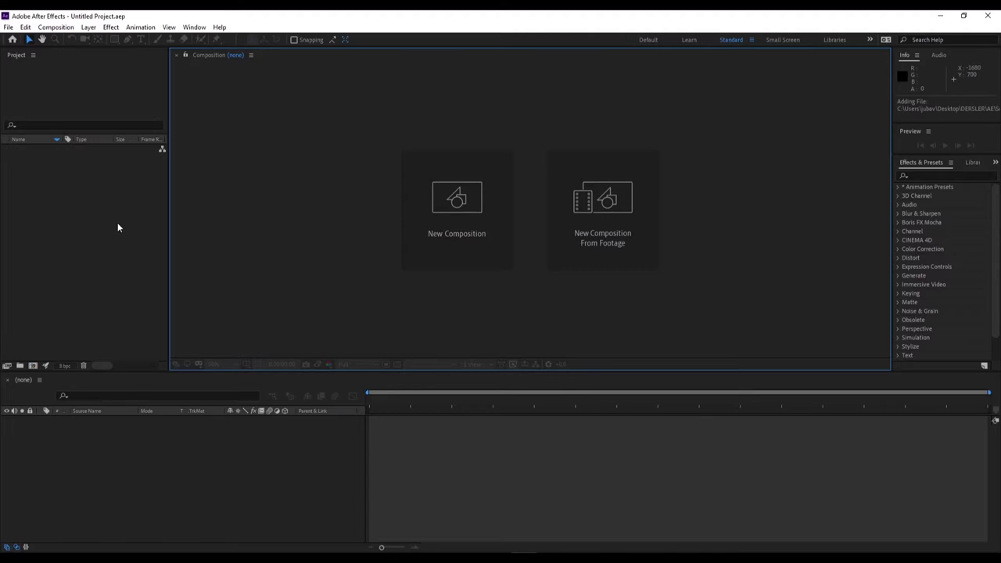
# - Import sonyıldız.ai into the project with Import As set to Composition
pyautogui.click(86, 236)
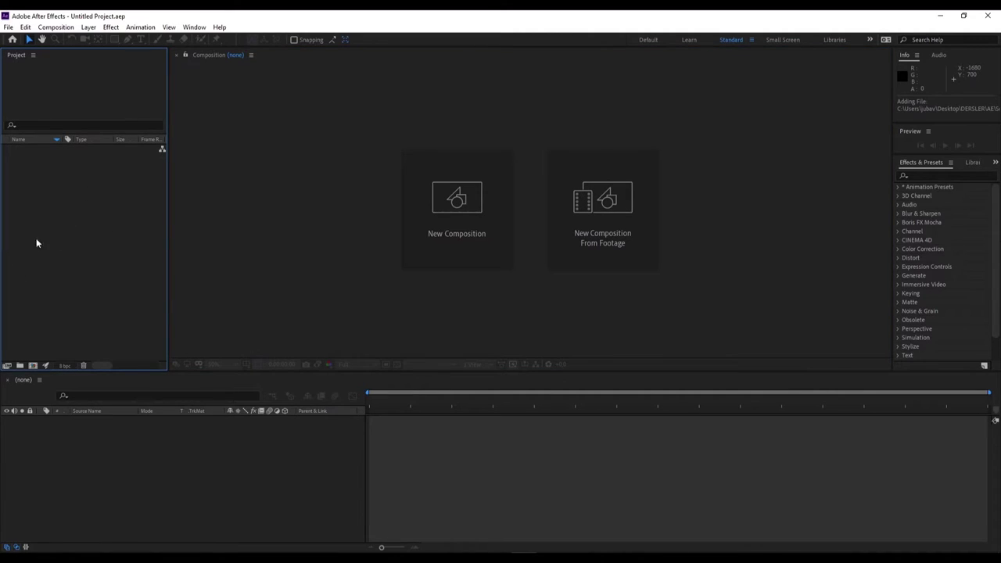
pyautogui.doubleClick(100, 237)
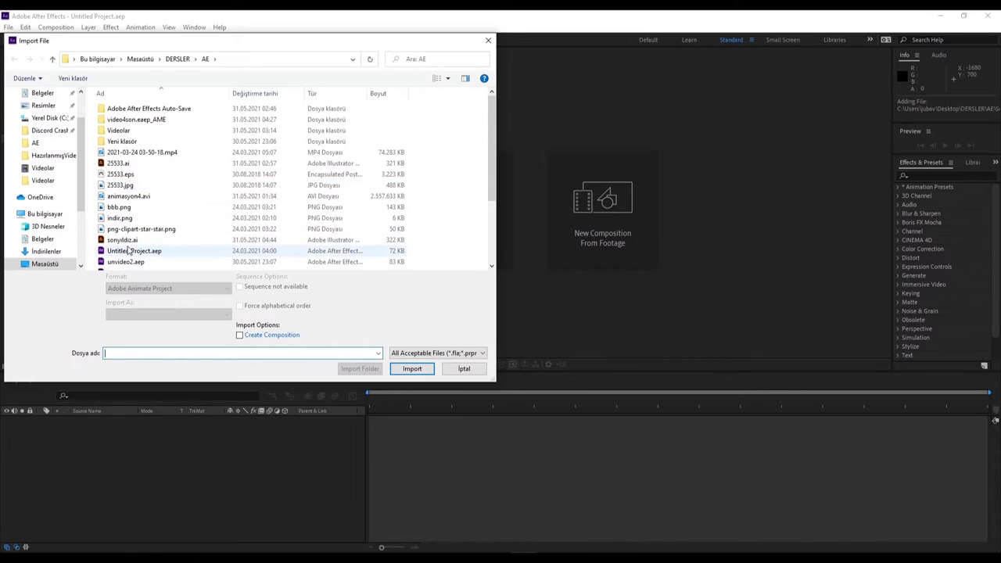
pyautogui.click(123, 242)
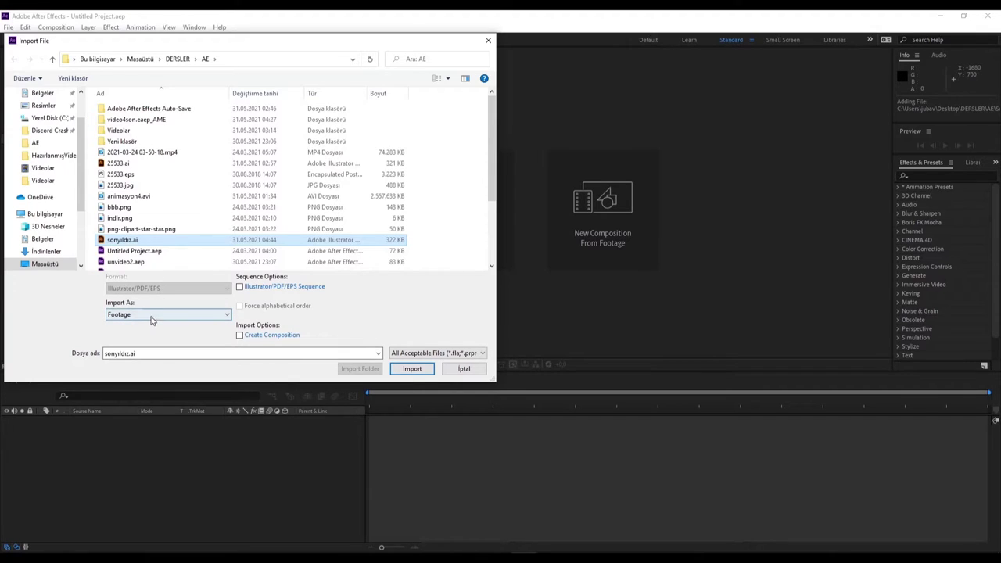
pyautogui.click(139, 316)
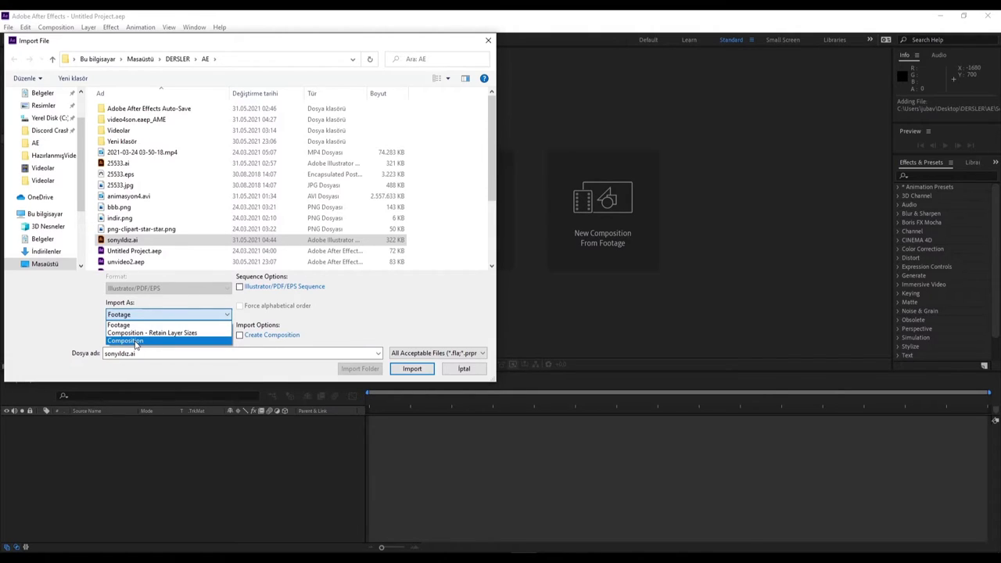
pyautogui.click(135, 342)
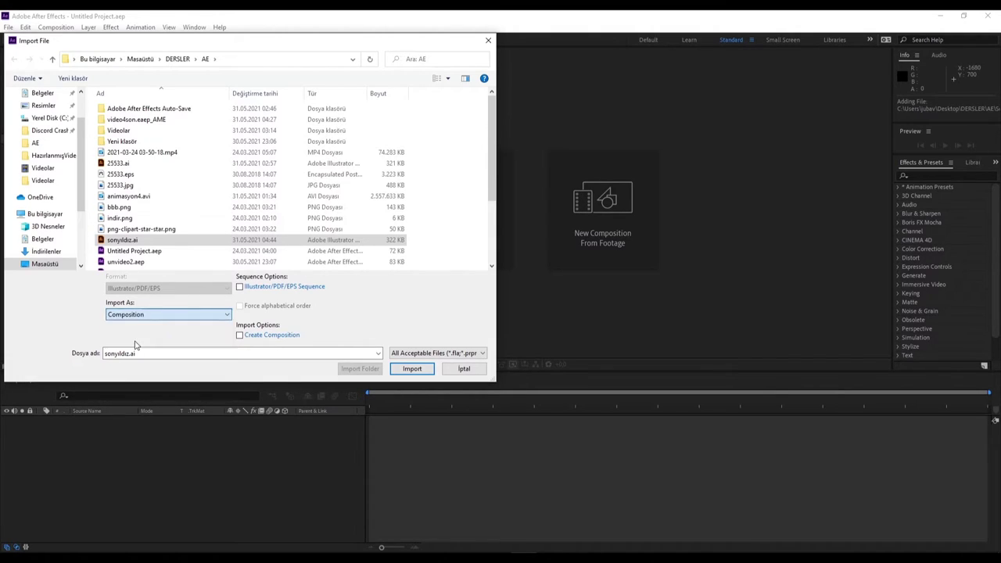
pyautogui.click(411, 370)
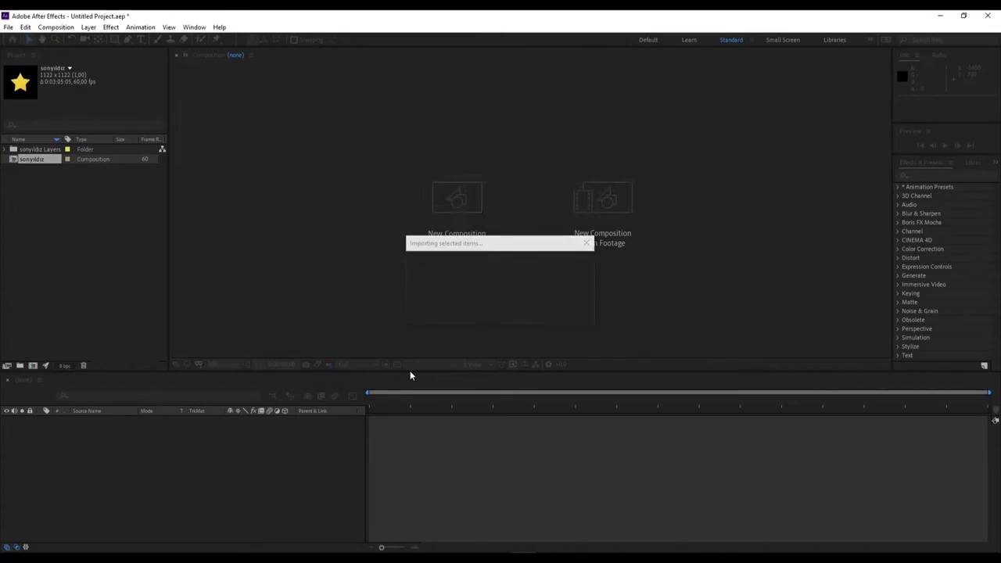
# - Open the sonyildiz composition and select its three layers in the Timeline
pyautogui.click(40, 150)
pyautogui.click(40, 158)
pyautogui.doubleClick(40, 158)
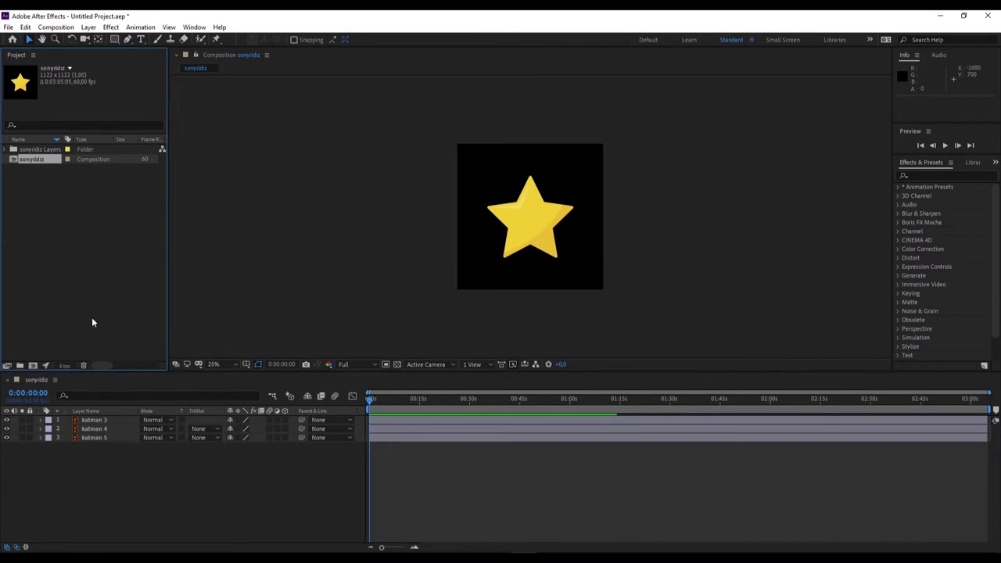
pyautogui.moveTo(92, 457); pyautogui.dragTo(91, 426)
pyautogui.click(99, 472)
pyautogui.moveTo(100, 471); pyautogui.dragTo(86, 415)
pyautogui.click(85, 458)
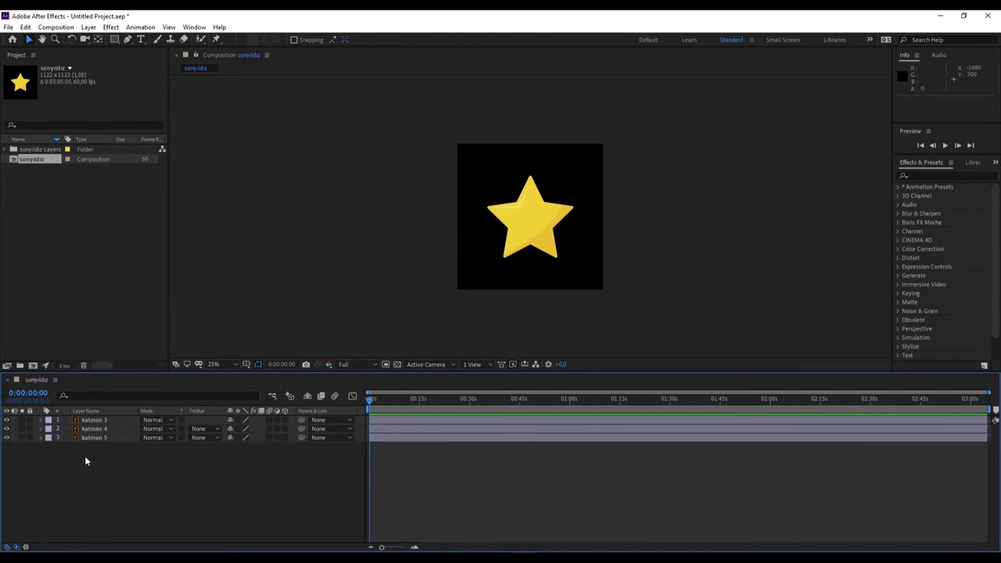
pyautogui.moveTo(89, 463); pyautogui.dragTo(95, 406)
pyautogui.click(97, 474)
# - Drag katman 3 to the upper right, katman 4 left, and katman 5 right of the star
pyautogui.click(98, 421)
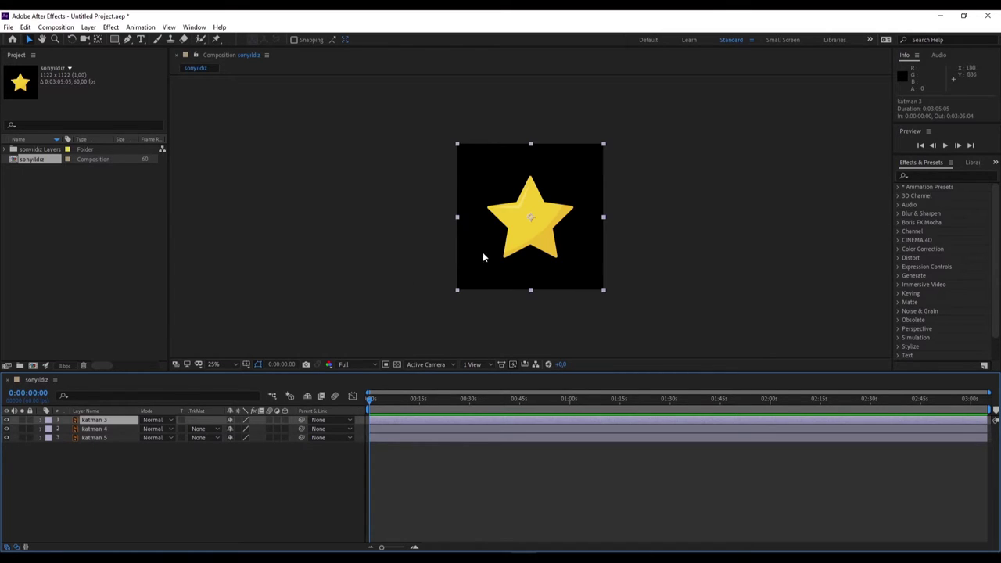
pyautogui.moveTo(525, 238); pyautogui.dragTo(717, 237)
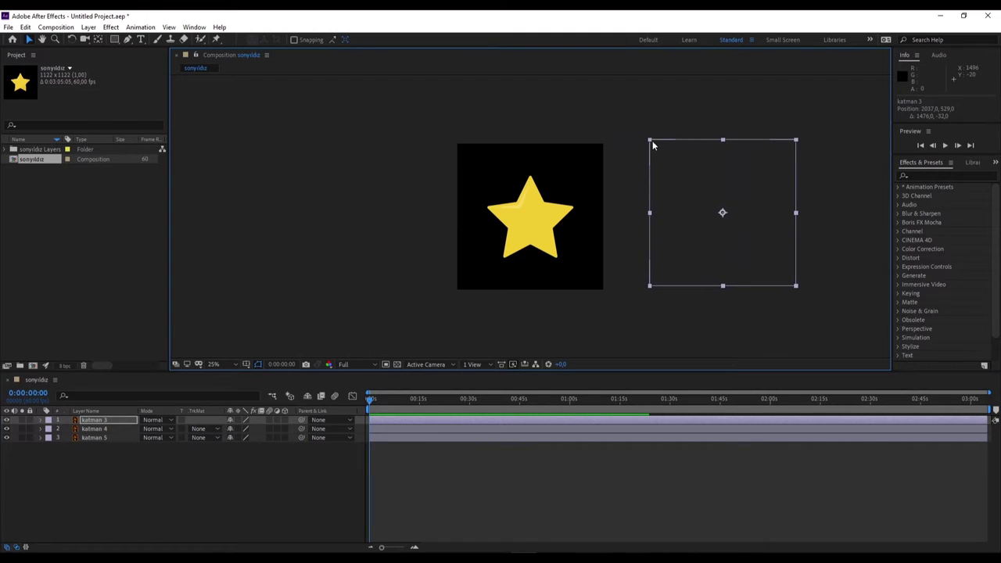
pyautogui.click(98, 428)
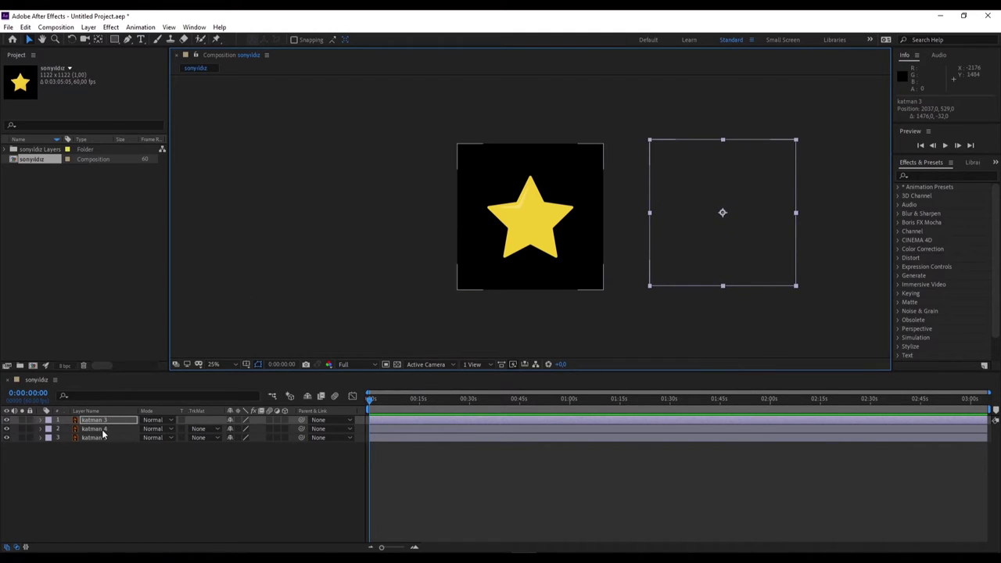
pyautogui.moveTo(521, 232)
pyautogui.mouseDown()
pyautogui.moveTo(385, 223)
pyautogui.moveTo(347, 233)
pyautogui.mouseUp()
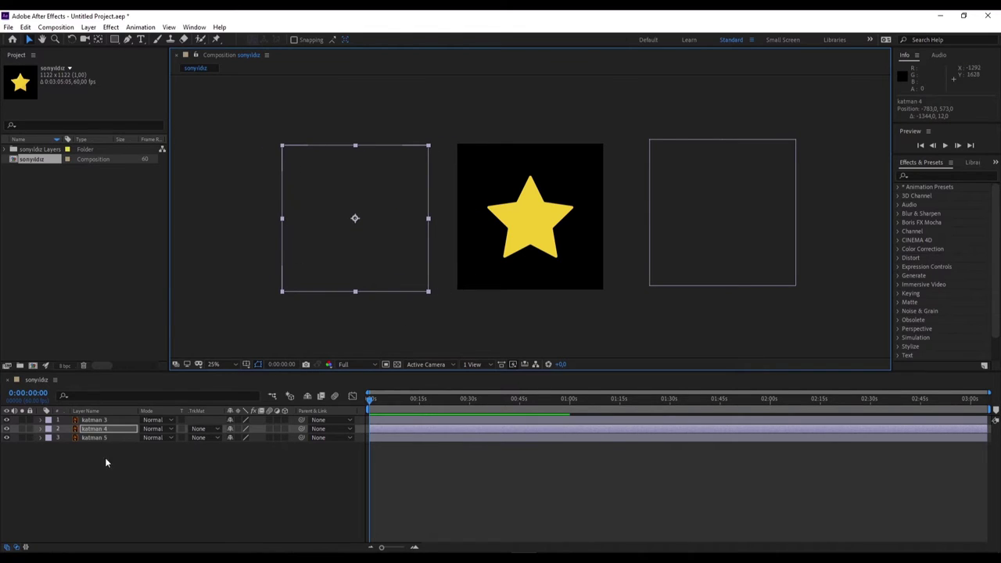
pyautogui.click(106, 437)
pyautogui.moveTo(508, 205)
pyautogui.mouseDown()
pyautogui.moveTo(698, 262)
pyautogui.moveTo(706, 280)
pyautogui.mouseUp()
pyautogui.moveTo(722, 163); pyautogui.dragTo(809, 116)
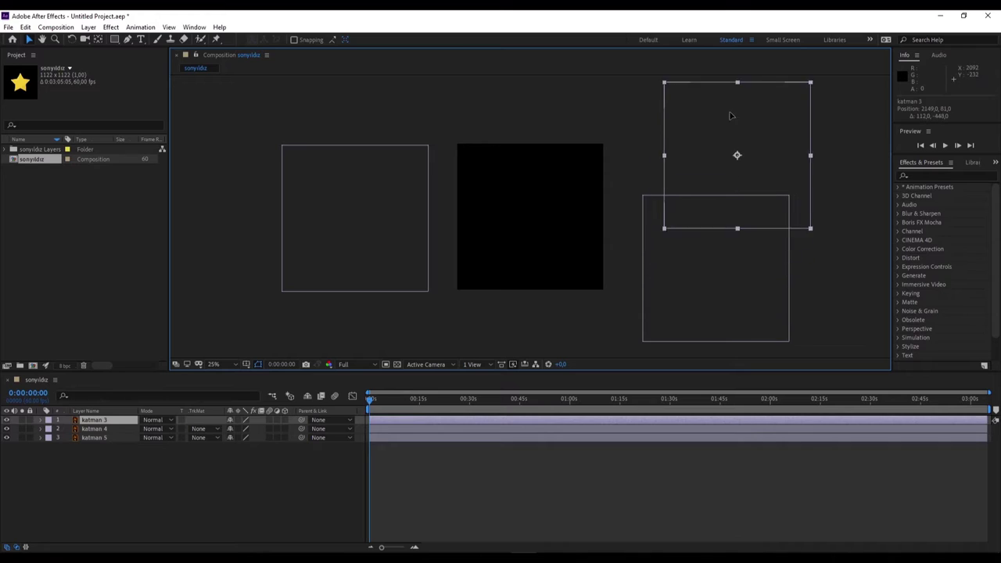
pyautogui.moveTo(681, 264); pyautogui.dragTo(653, 272)
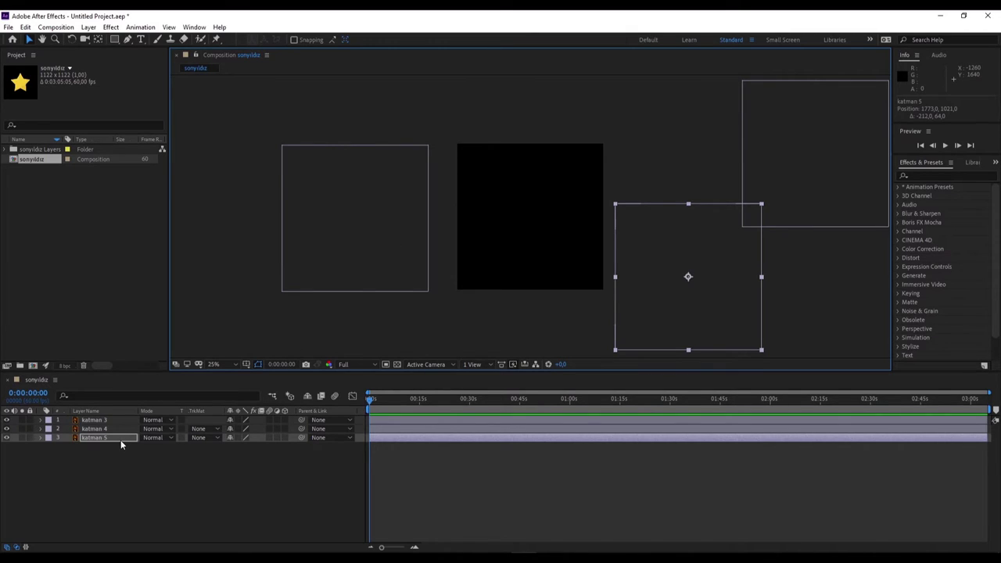
# - Delete the sonyildiz composition and undo the import to clear the star from the project
pyautogui.click(97, 248)
pyautogui.click(48, 162)
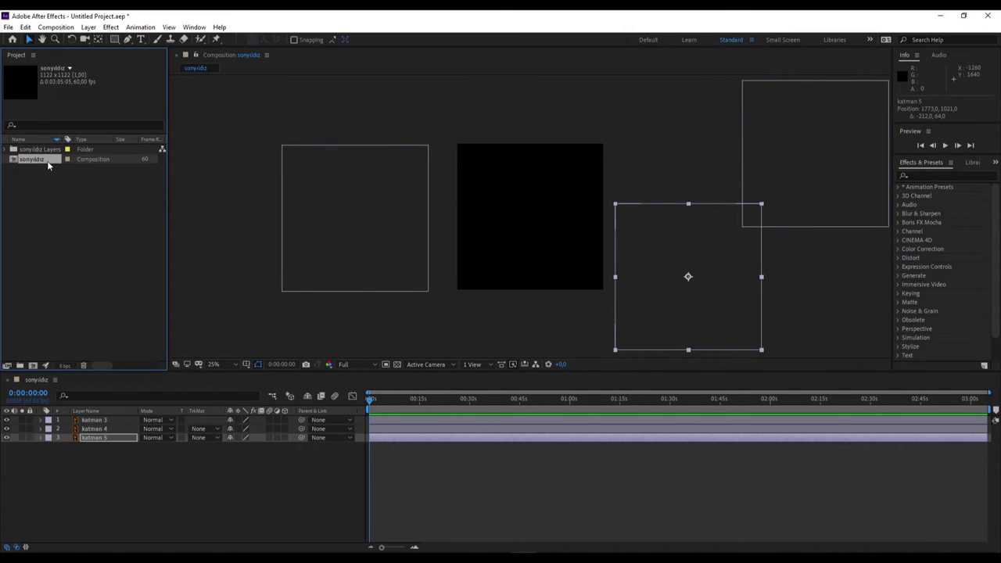
pyautogui.press('Delete')
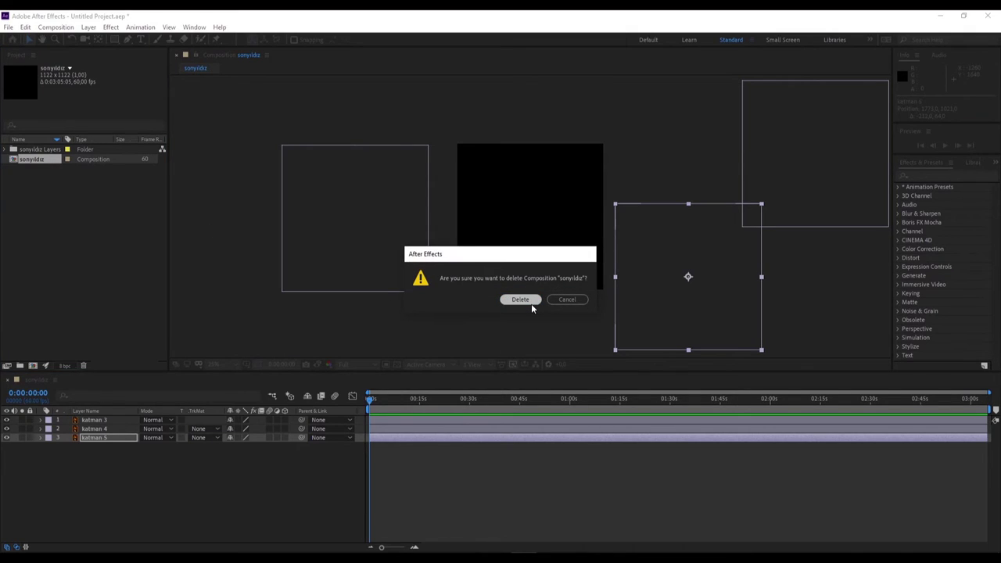
pyautogui.click(536, 303)
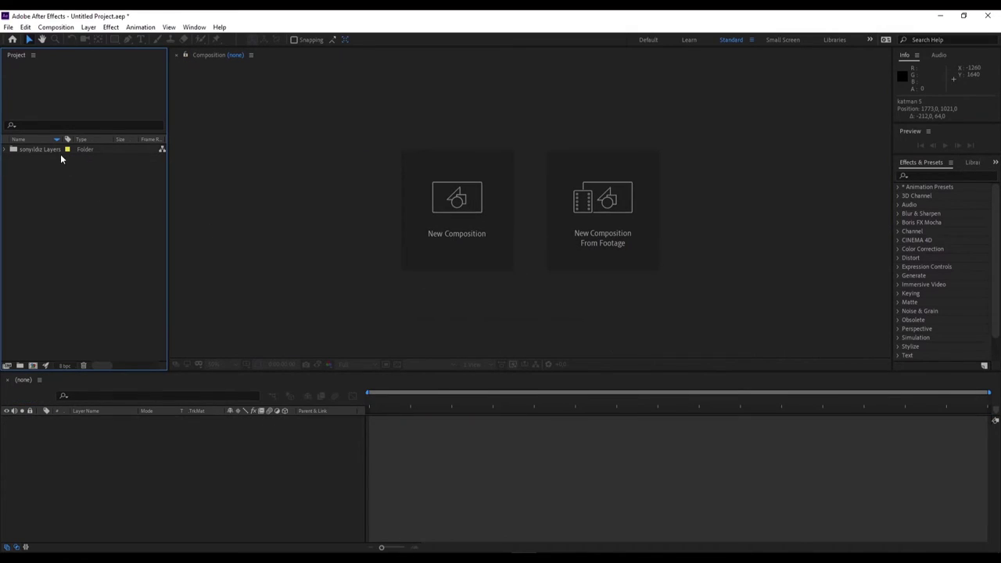
pyautogui.click(53, 152)
pyautogui.press('Delete')
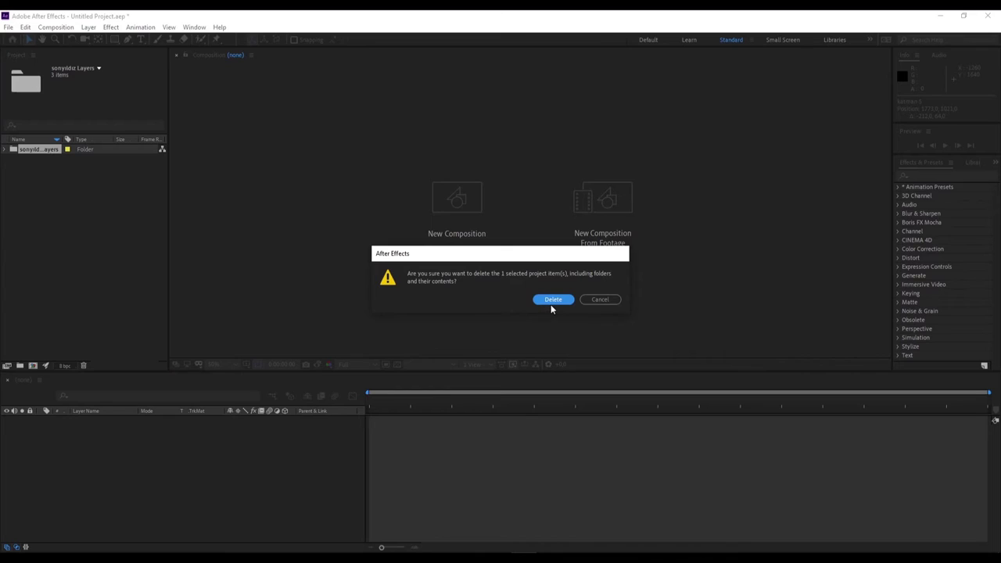
pyautogui.click(603, 301)
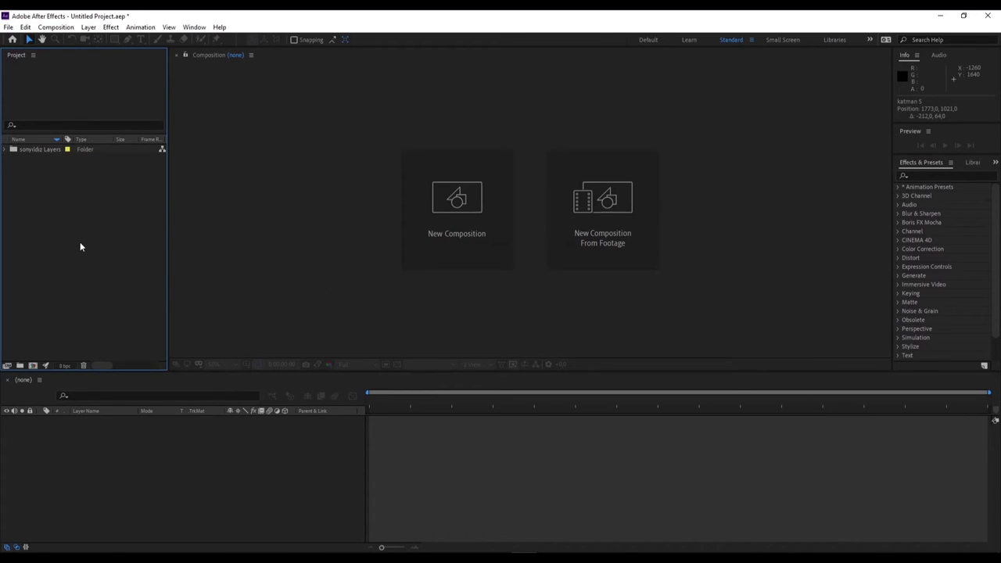
pyautogui.hotkey('ctrl', 'z')
pyautogui.hotkey('ctrl', 'z')
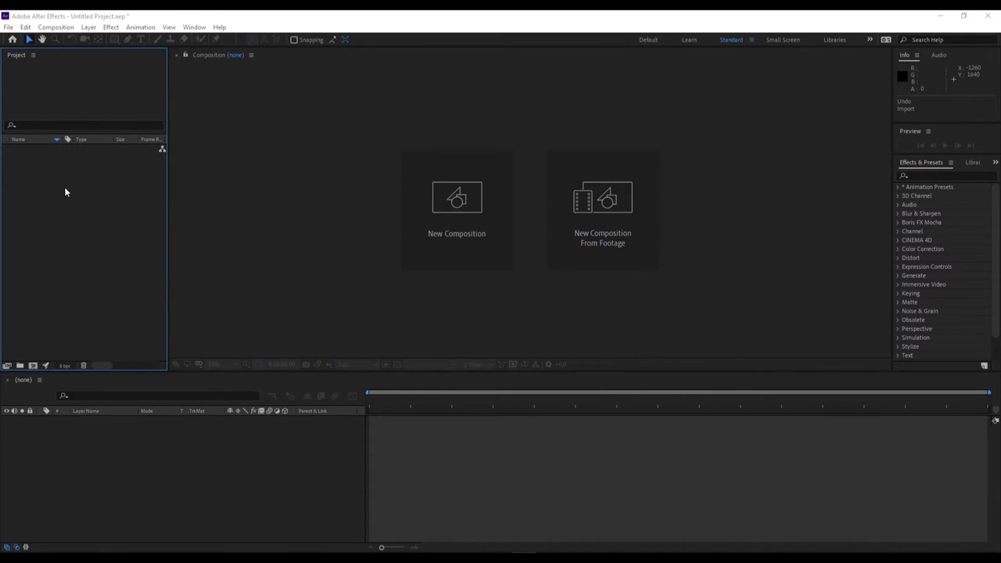
pyautogui.doubleClick(65, 189)
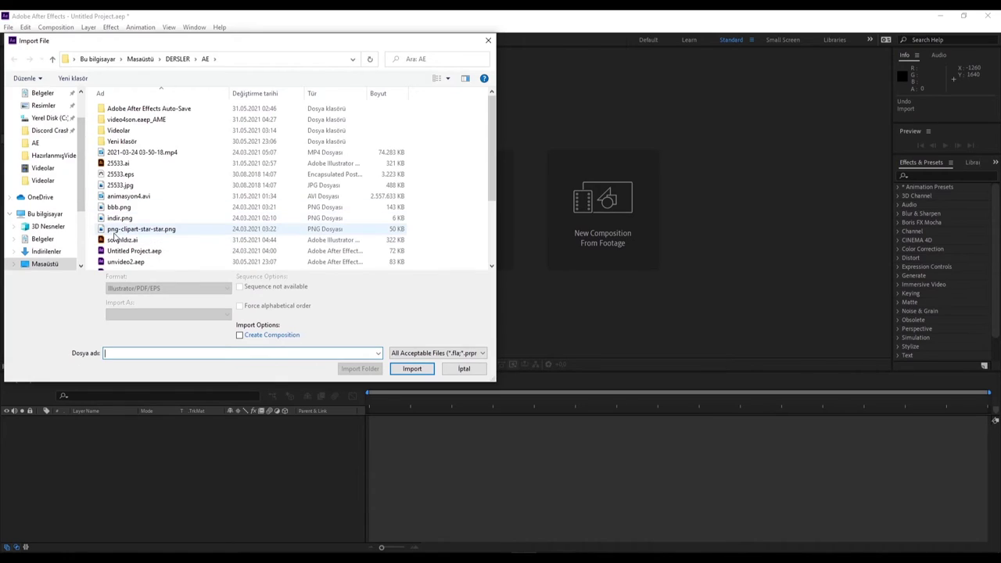
# - Re-import sonyildiz.ai with Import As set to Composition - Retain Layer Sizes
pyautogui.click(122, 240)
pyautogui.click(136, 314)
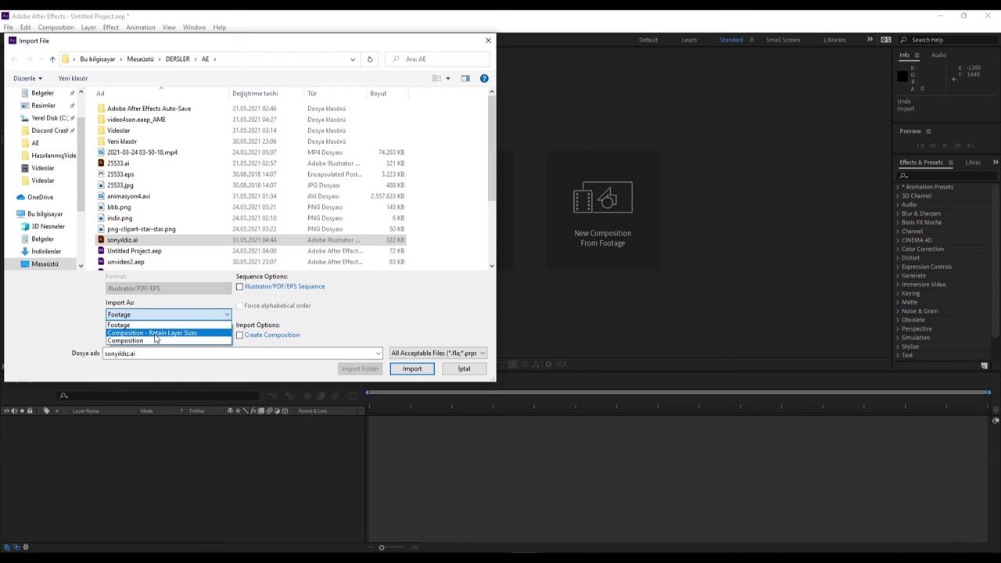
pyautogui.click(154, 334)
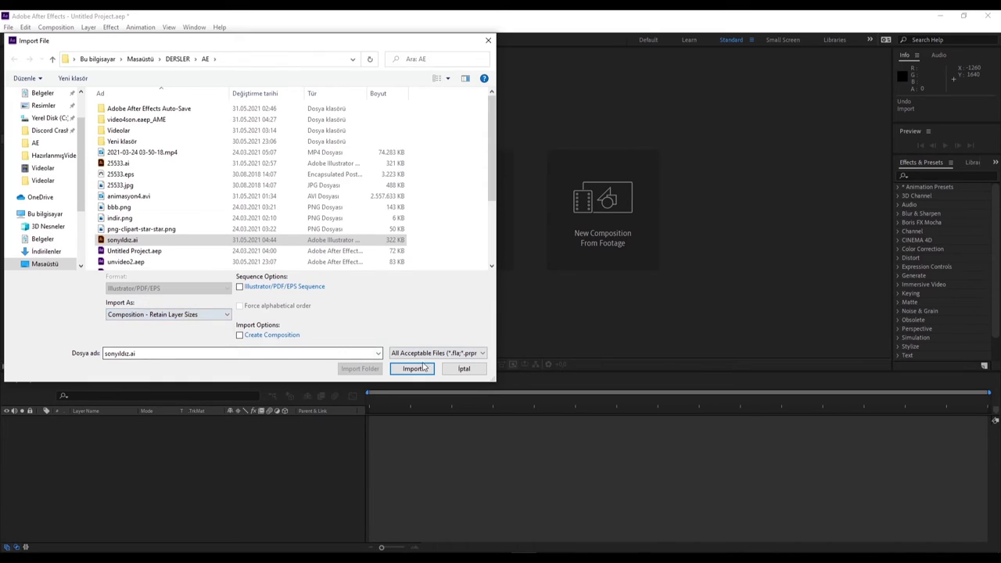
pyautogui.click(412, 368)
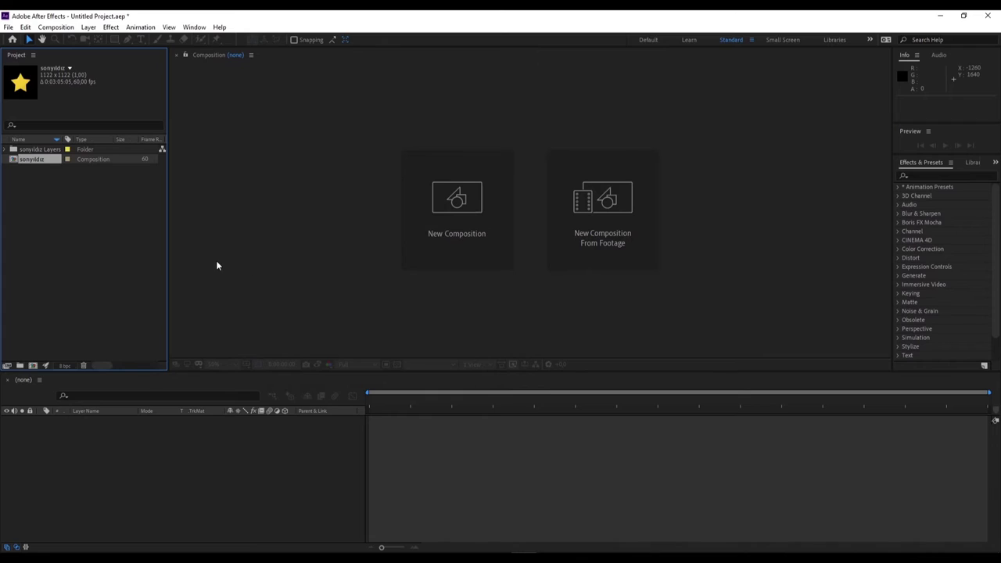
# - Open the sonyildiz comp and drag katman 3 right and katman 4 left outside the frame
pyautogui.doubleClick(29, 160)
pyautogui.moveTo(108, 465)
pyautogui.mouseDown()
pyautogui.moveTo(88, 400)
pyautogui.moveTo(94, 466)
pyautogui.mouseUp()
pyautogui.click(106, 423)
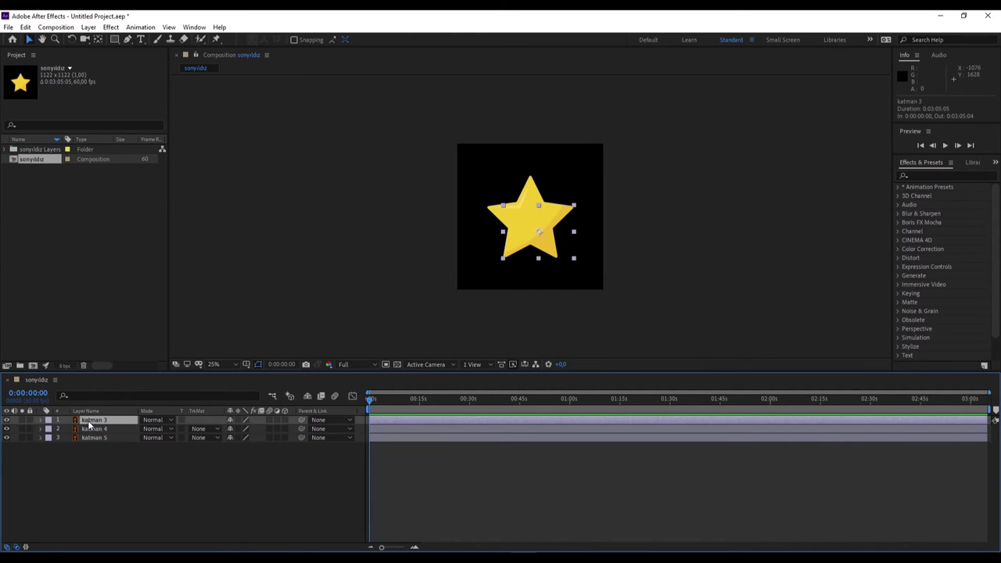
pyautogui.moveTo(538, 244); pyautogui.dragTo(735, 219)
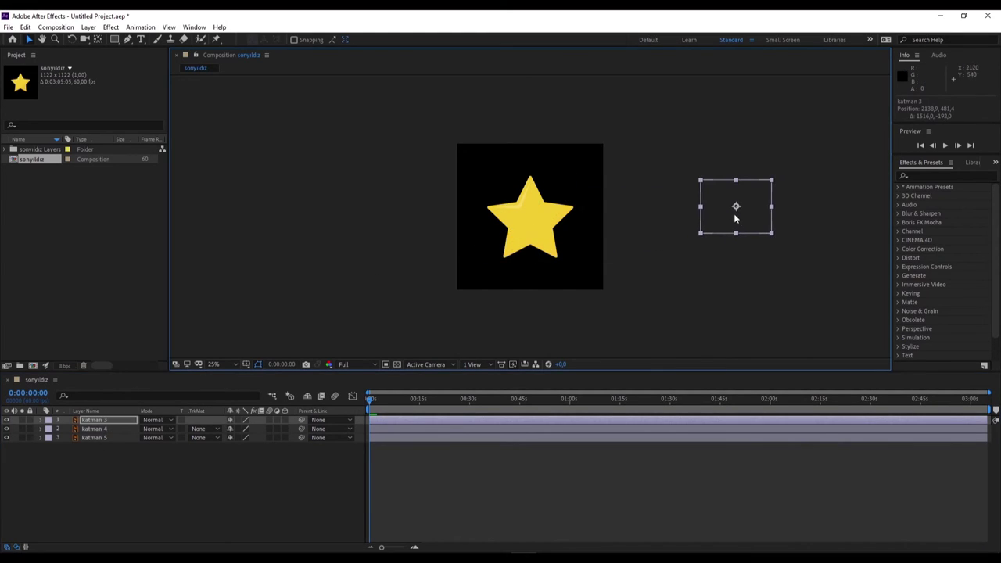
pyautogui.click(493, 186)
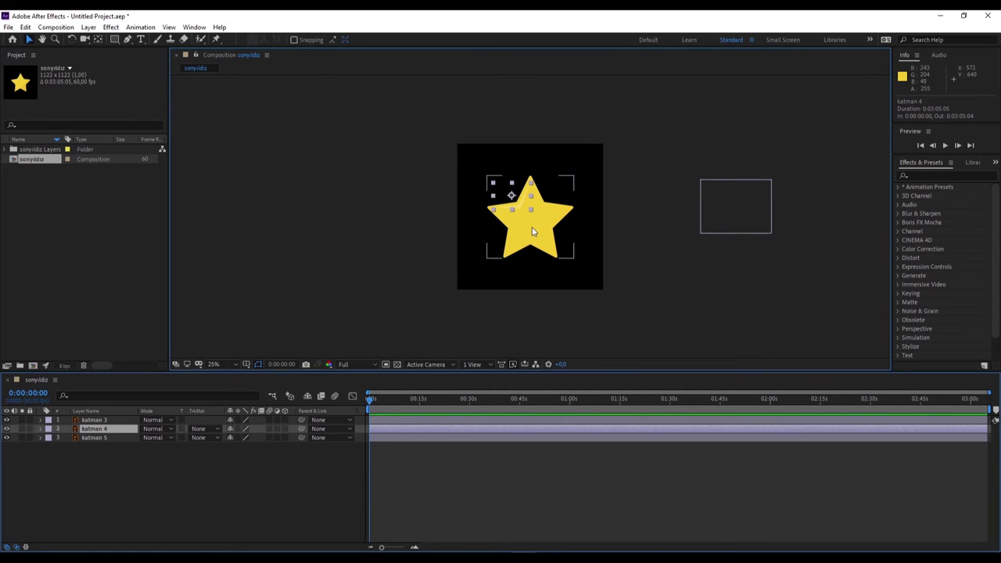
pyautogui.click(532, 226)
pyautogui.click(94, 428)
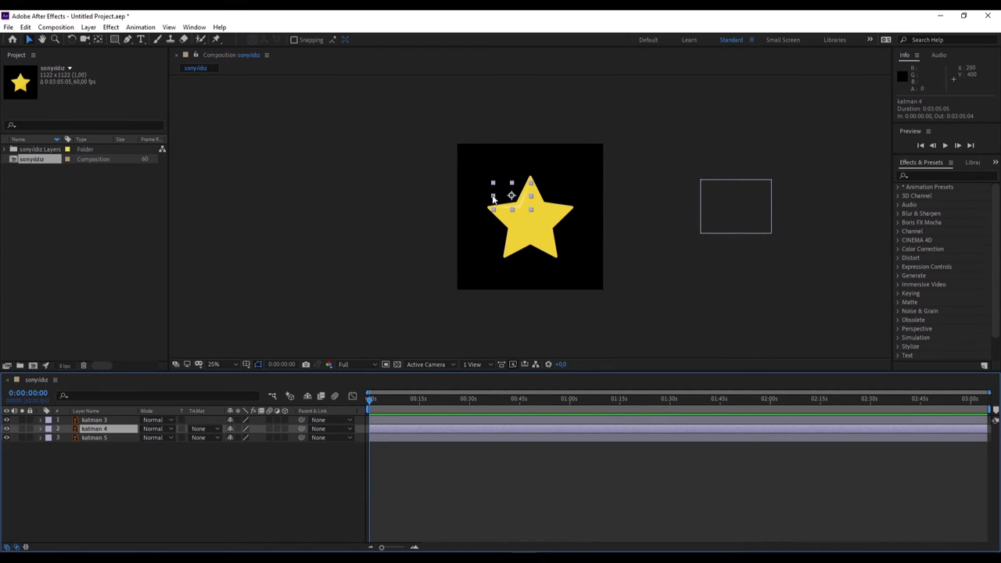
pyautogui.moveTo(498, 195); pyautogui.dragTo(335, 187)
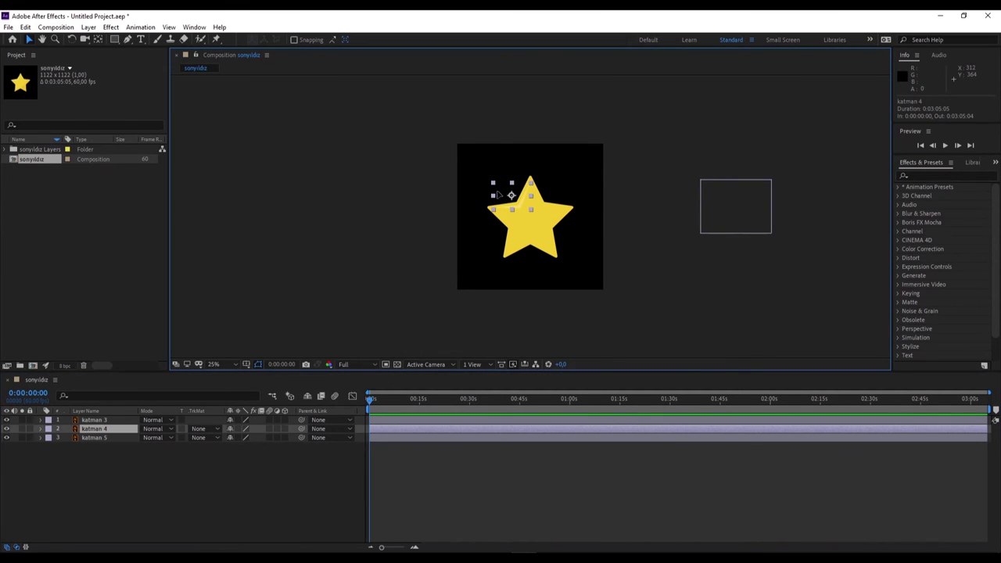
# - Move the katman 5 star, undo that move, and leave it nudged slightly left
pyautogui.click(93, 438)
pyautogui.moveTo(536, 238); pyautogui.dragTo(348, 279)
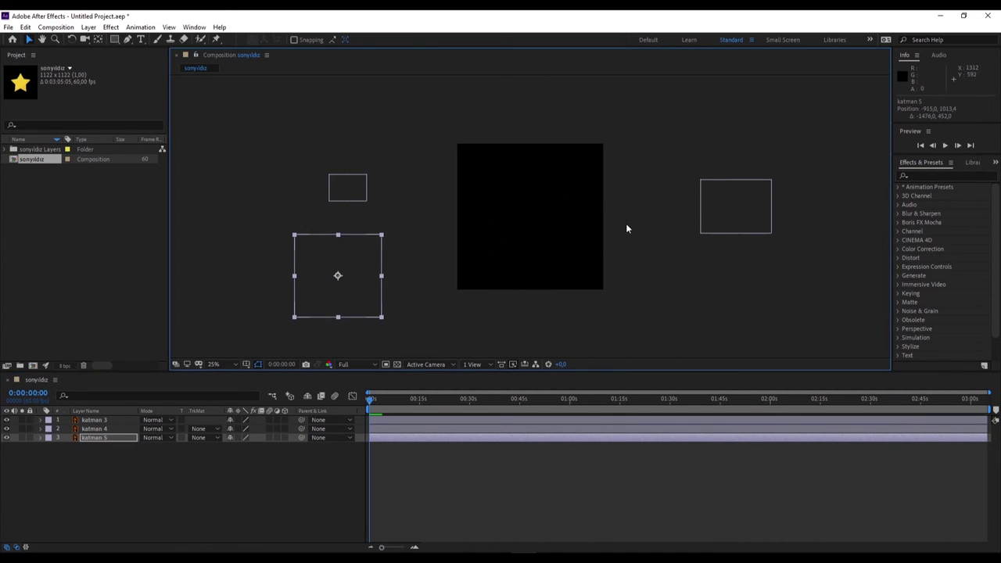
pyautogui.hotkey('ctrl', 'z')
pyautogui.click(346, 187)
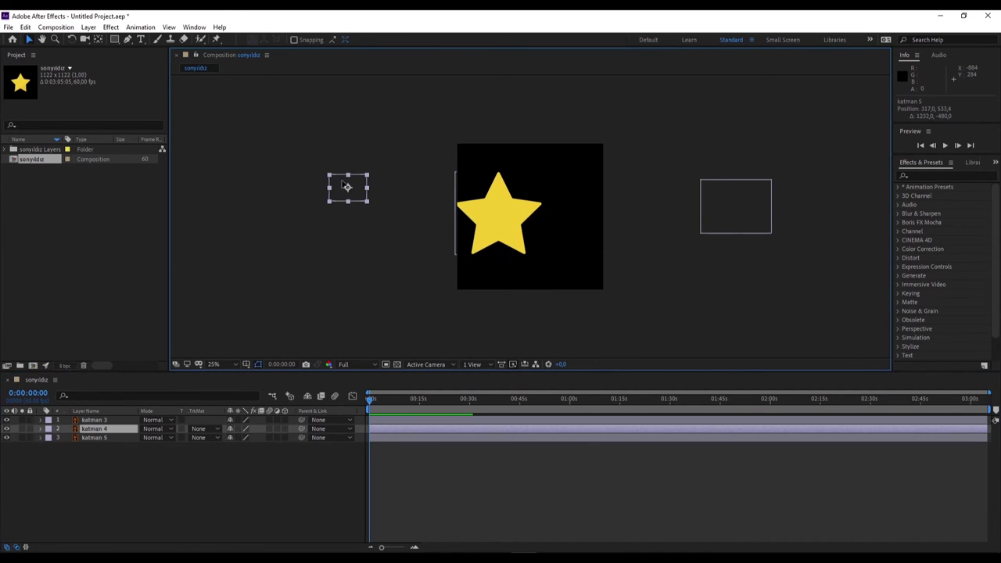
pyautogui.click(133, 440)
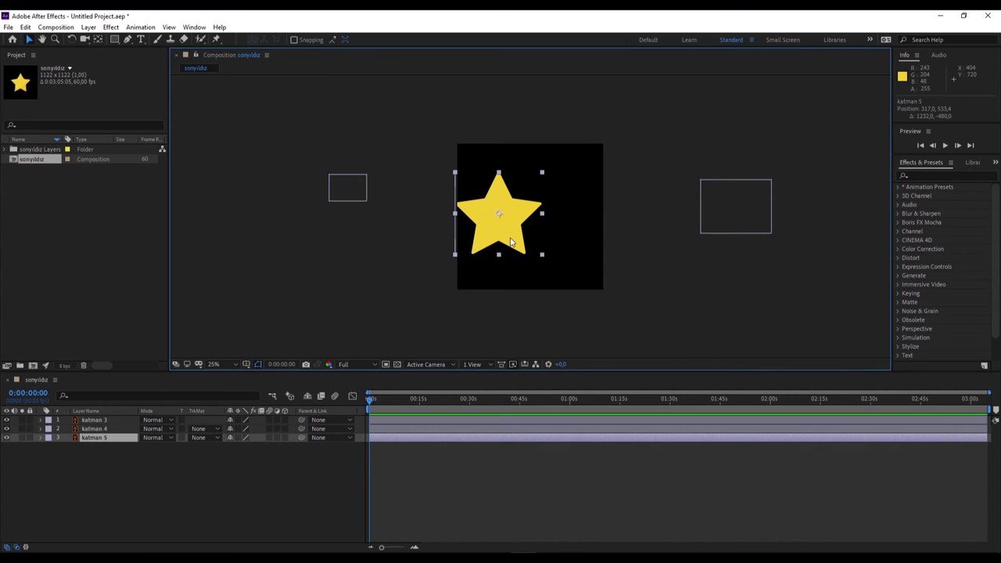
pyautogui.click(335, 194)
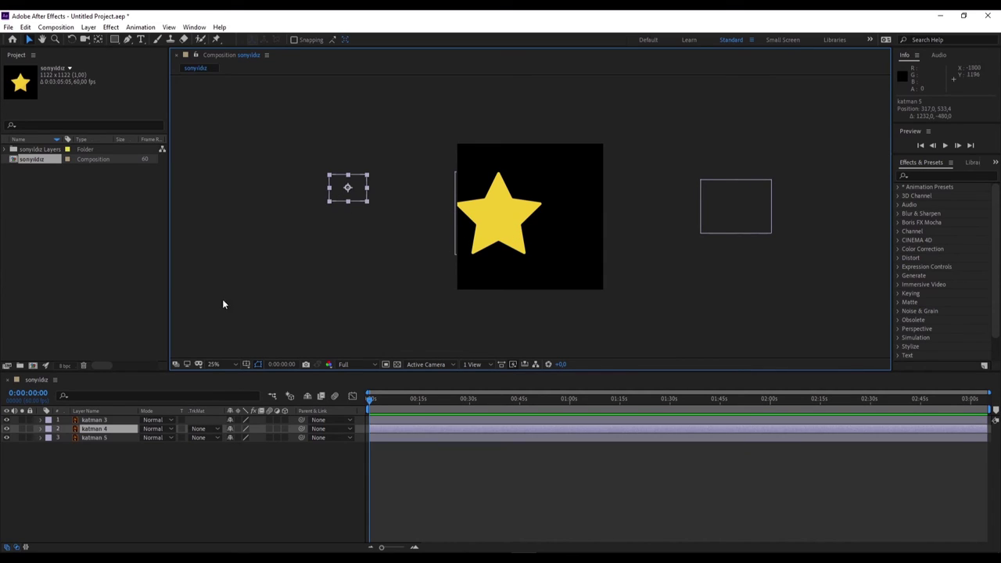
pyautogui.moveTo(483, 219)
pyautogui.mouseDown()
pyautogui.moveTo(339, 268)
pyautogui.moveTo(542, 240)
pyautogui.mouseUp()
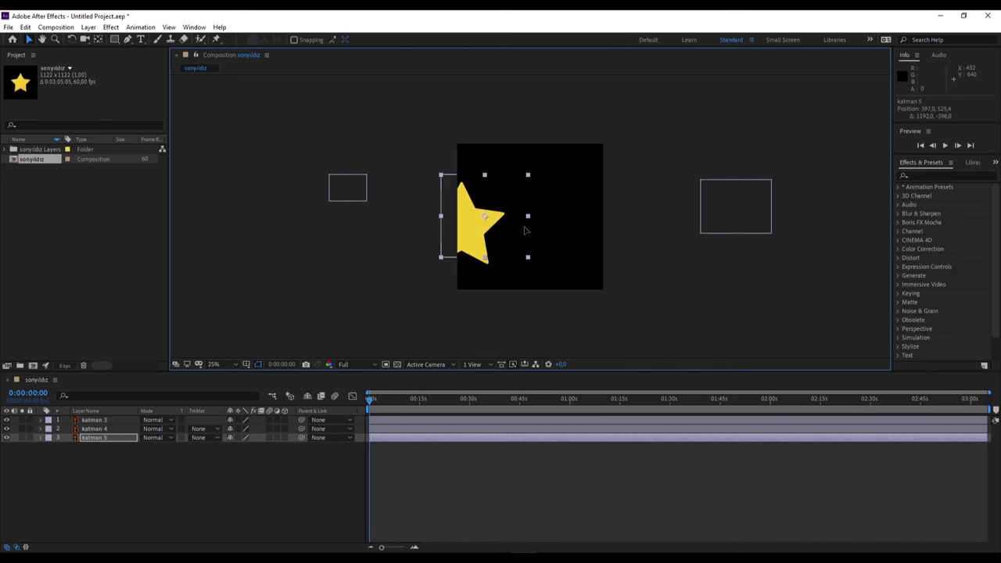
# - View katman 4 in its own Layer panel, undo the last change, and close that panel
pyautogui.doubleClick(356, 194)
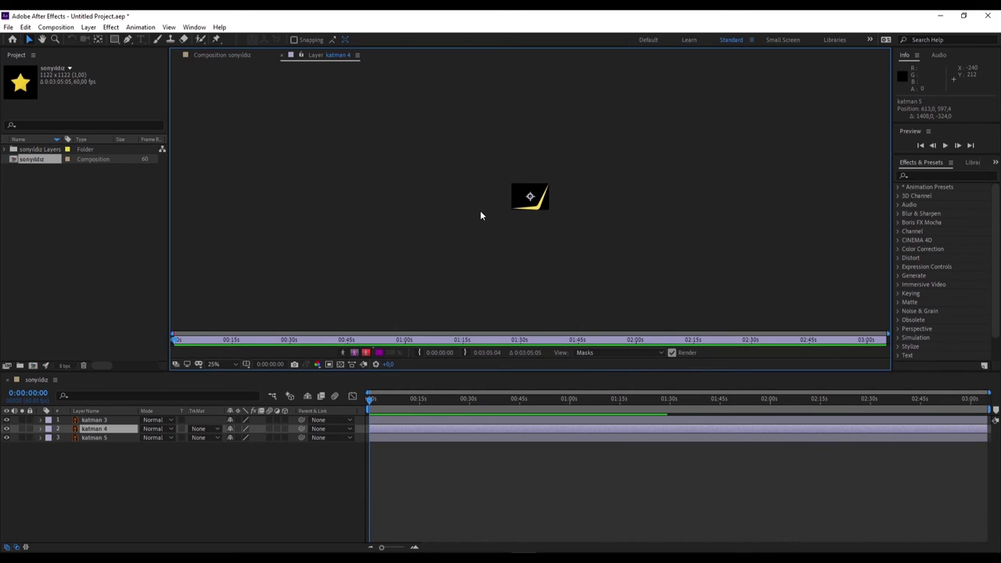
pyautogui.hotkey('ctrl', 'z')
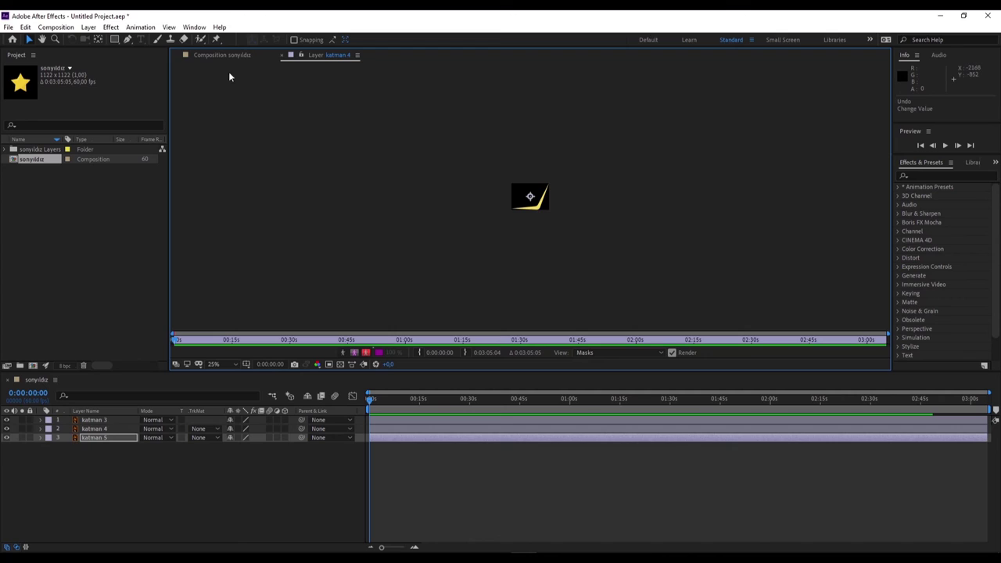
pyautogui.click(287, 55)
# - Centre katman 4 on the star, then shift both left so the star hangs half outside sonyildiz
pyautogui.moveTo(378, 250); pyautogui.dragTo(551, 228)
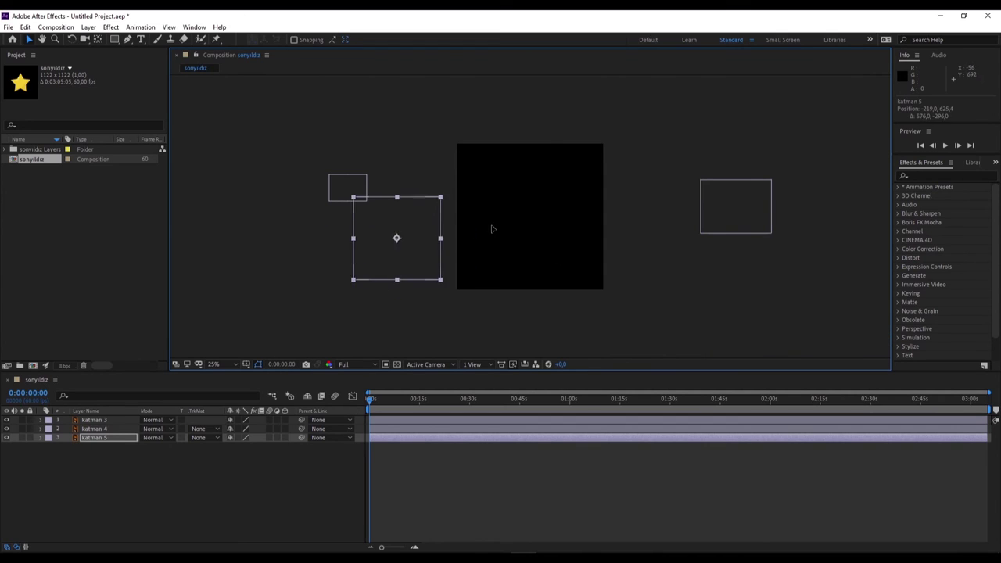
pyautogui.moveTo(359, 194)
pyautogui.mouseDown()
pyautogui.moveTo(530, 203)
pyautogui.moveTo(549, 232)
pyautogui.moveTo(384, 200)
pyautogui.mouseUp()
pyautogui.moveTo(487, 230); pyautogui.dragTo(337, 279)
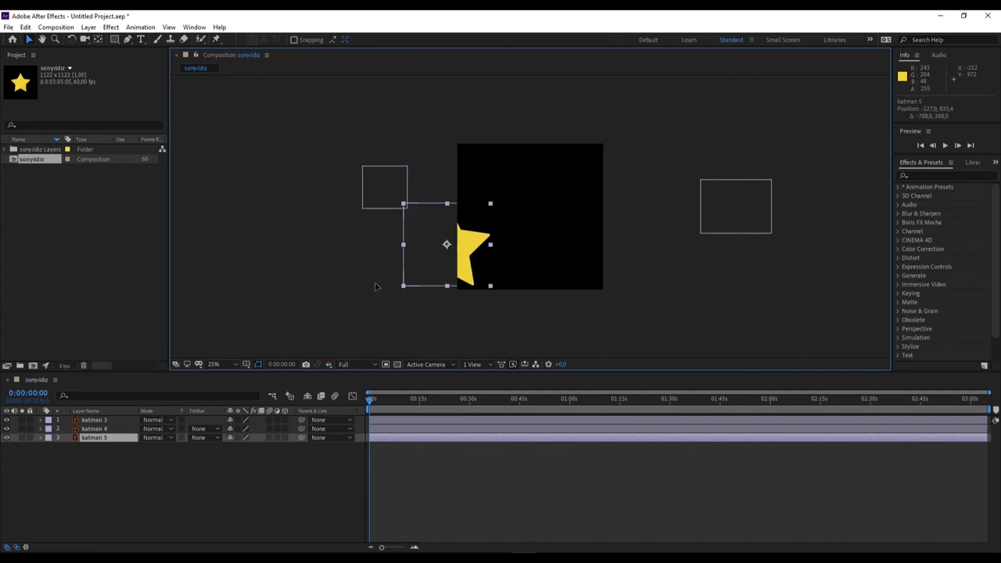